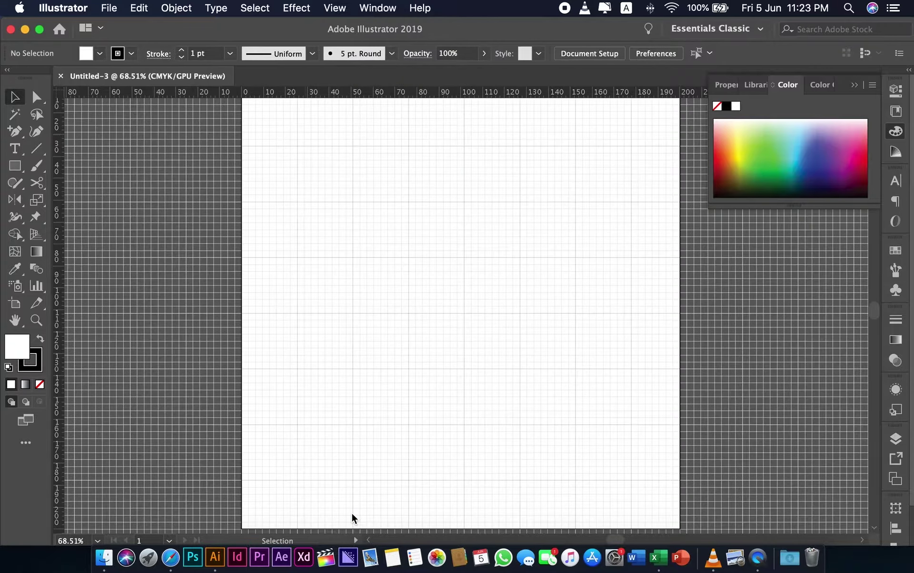
# Step: Add the text "panda" near the middle of the artboard
pyautogui.click(15, 149)
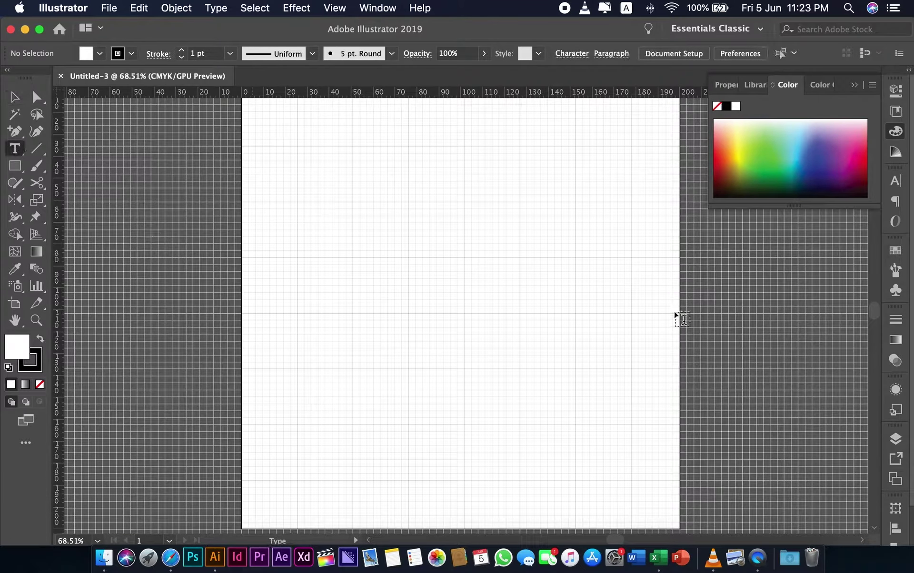
pyautogui.click(434, 264)
pyautogui.write('panda')
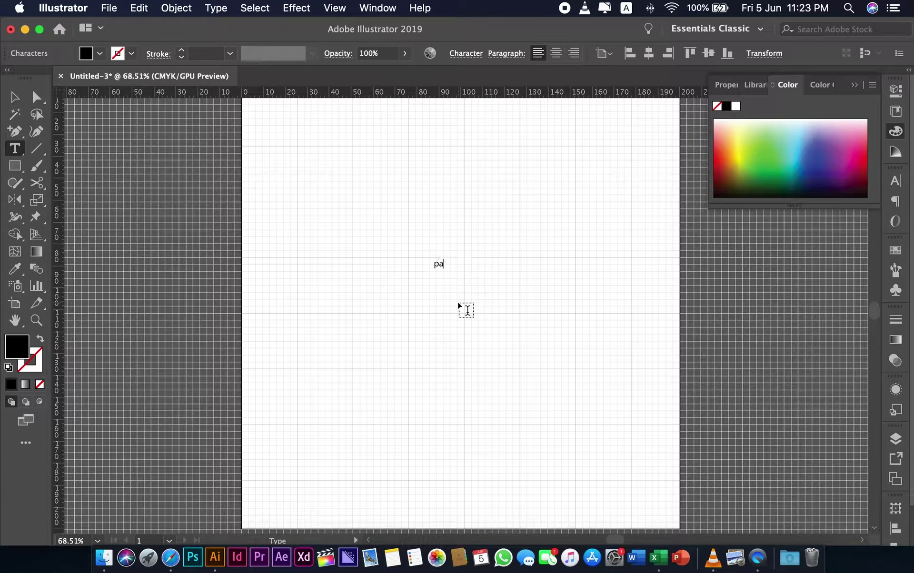
pyautogui.click(14, 97)
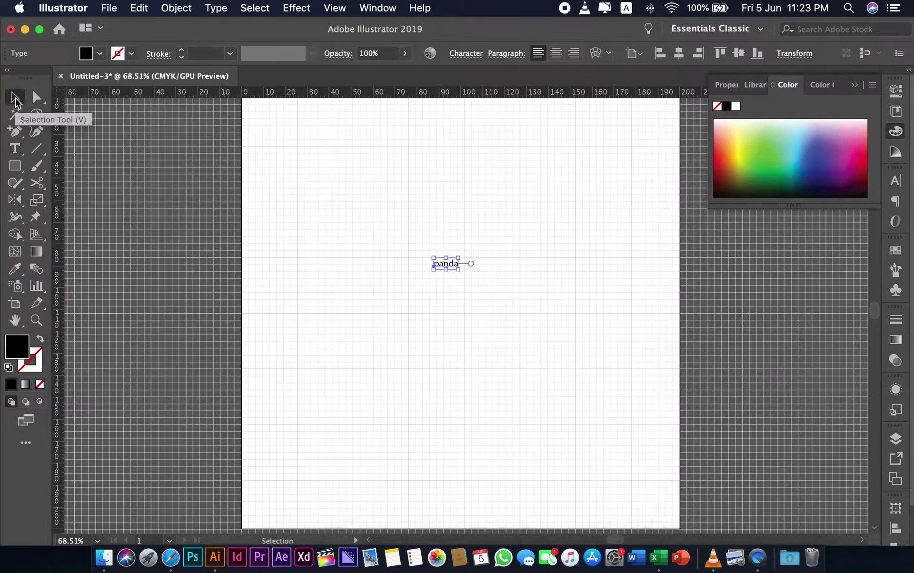
# Step: Change the font of the "panda" text to Arista 2.0
pyautogui.click(893, 185)
pyautogui.moveTo(865, 167); pyautogui.dragTo(831, 171)
pyautogui.click(870, 199)
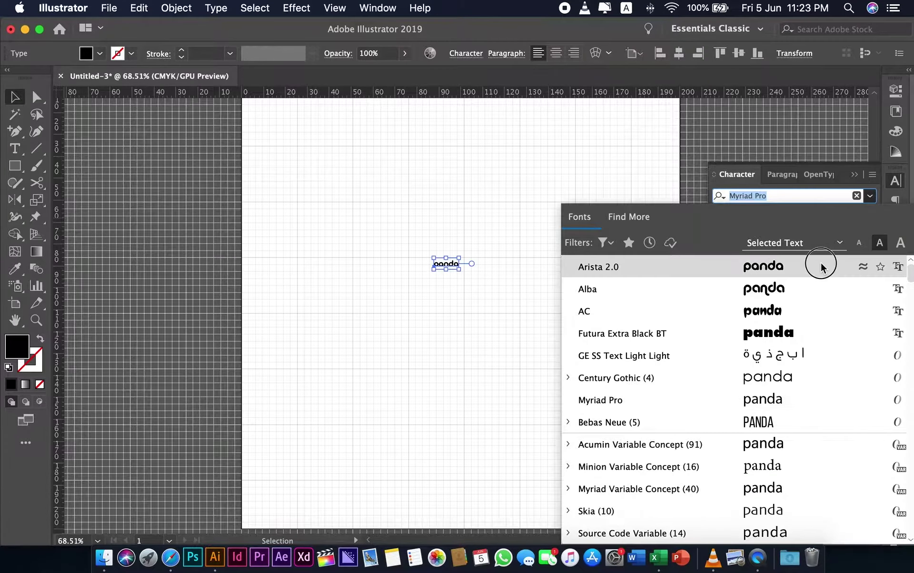
pyautogui.click(821, 261)
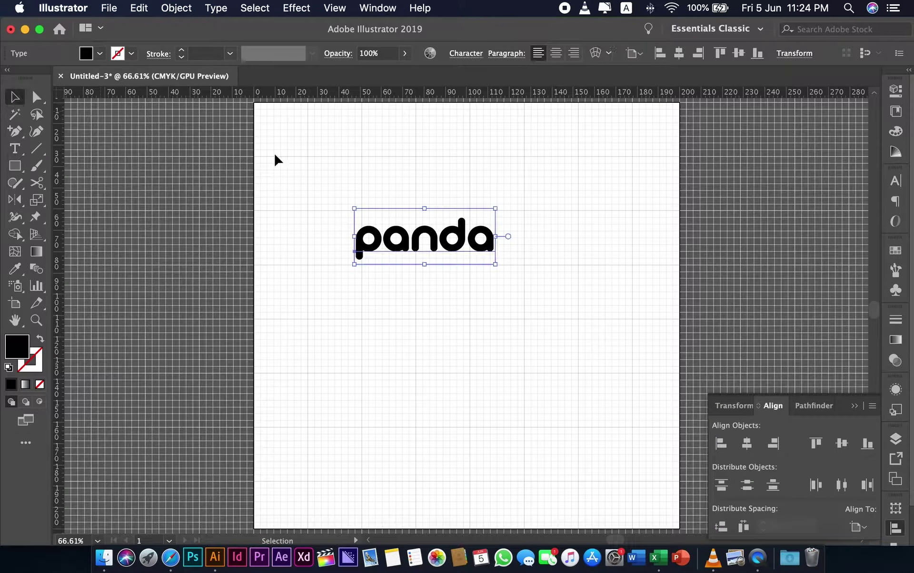
# Step: Set the font size of the "panda" text to 150 pt
pyautogui.click(895, 179)
pyautogui.doubleClick(759, 239)
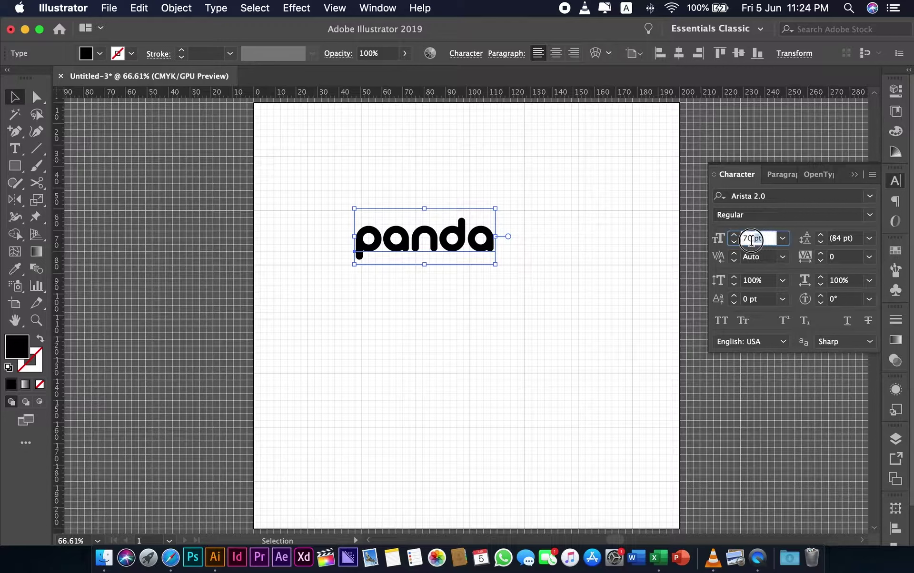
pyautogui.write('150')
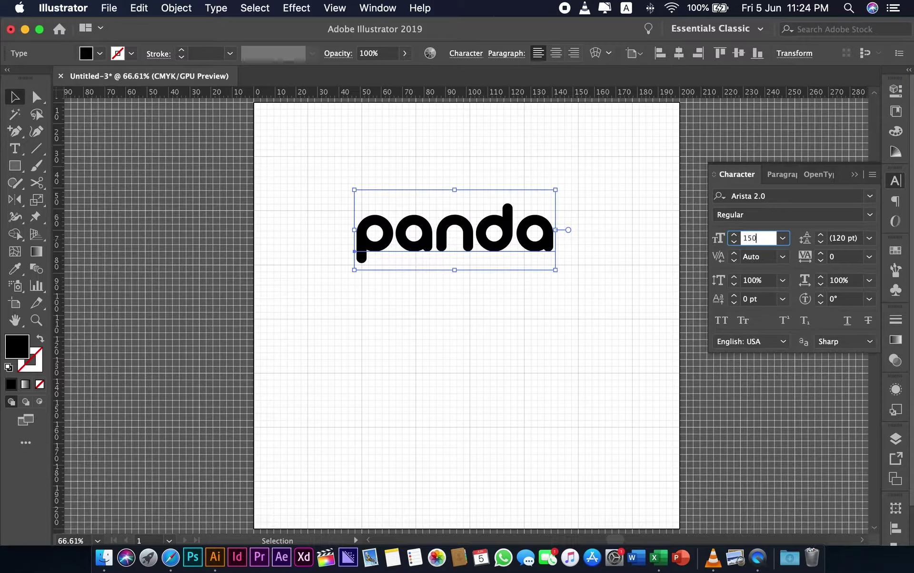
pyautogui.press('Return')
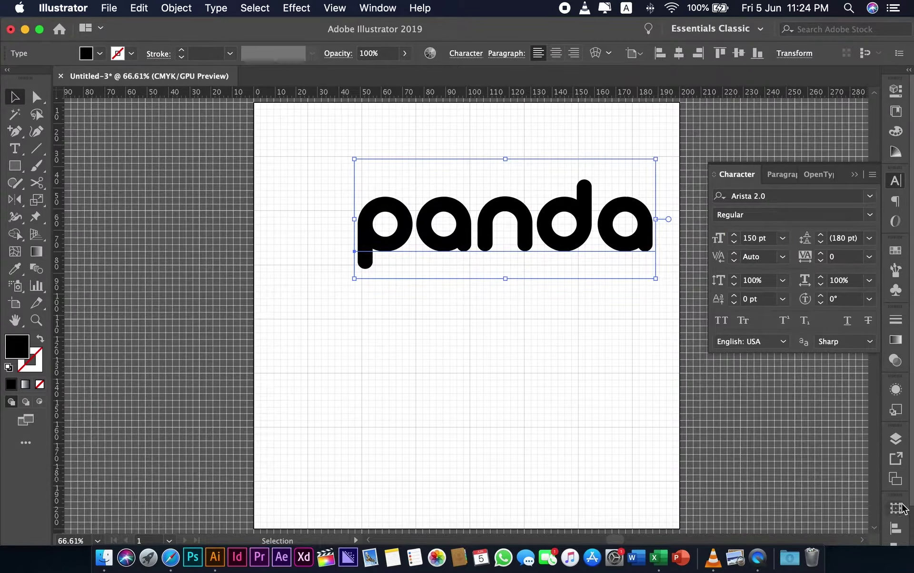
# Step: Centre the "panda" text horizontally and vertically on the artboard
pyautogui.click(895, 527)
pyautogui.click(746, 443)
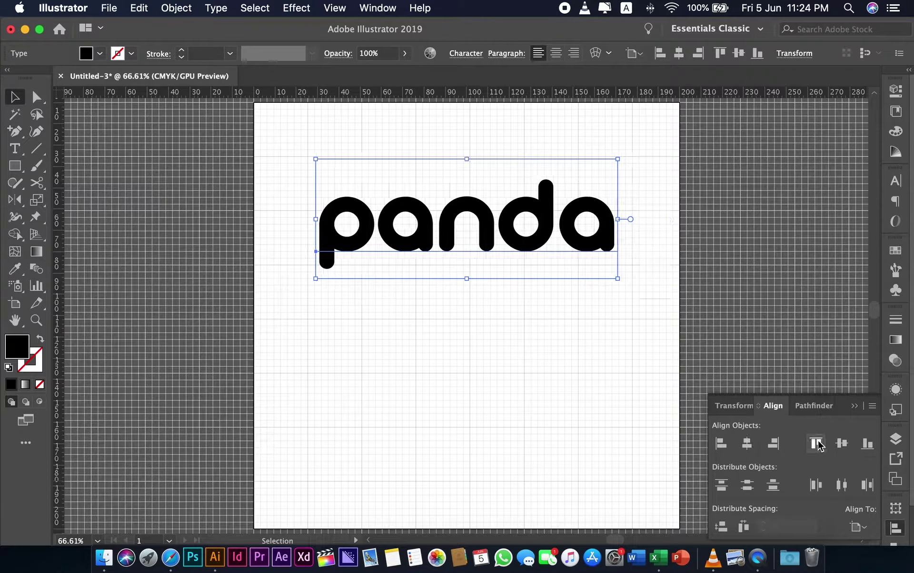
pyautogui.click(841, 443)
pyautogui.click(584, 405)
# Step: Insert a space between the "p" and the first "a" of the "panda" text
pyautogui.press('t')
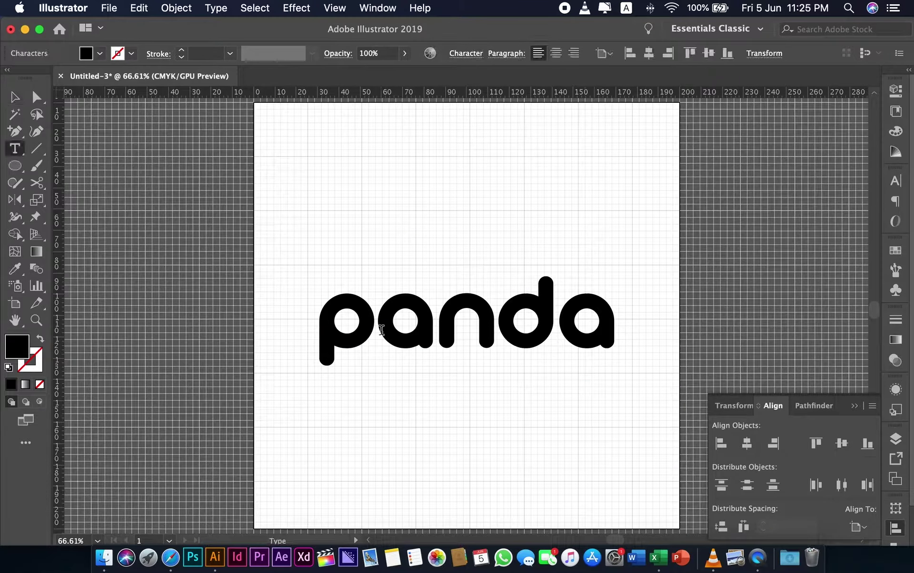
pyautogui.click(380, 328)
pyautogui.press('Escape')
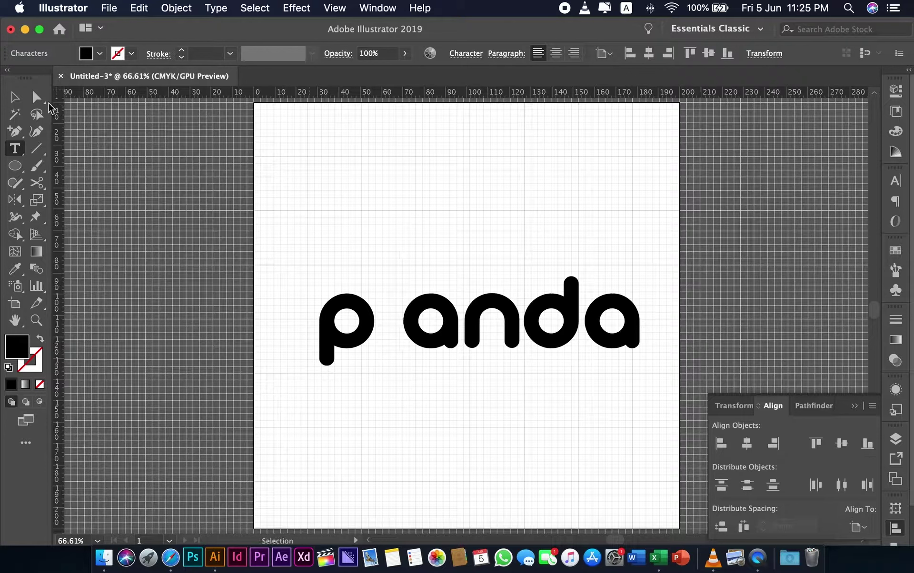
pyautogui.click(237, 318)
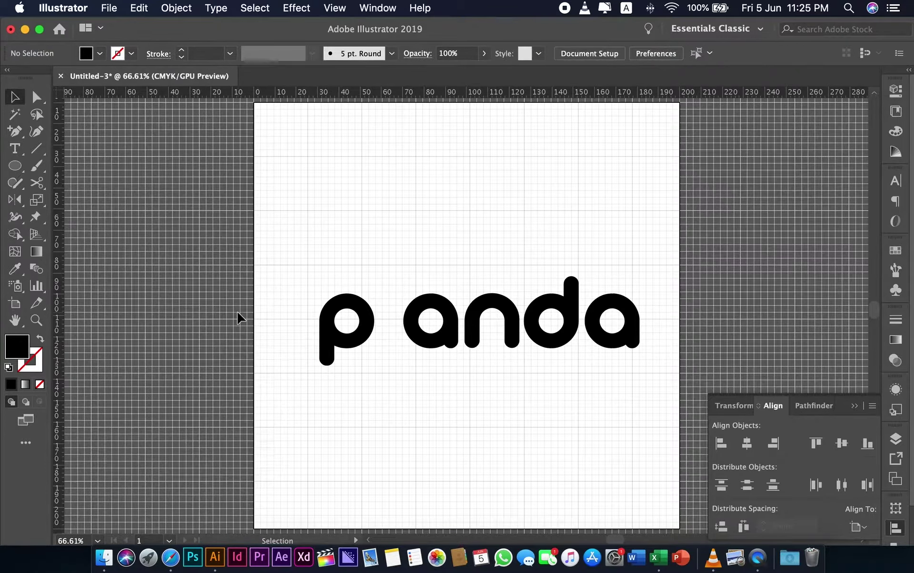
# Step: Draw a small black circle with the Ellipse tool just below the gap between "p" and "anda"
pyautogui.click(16, 182)
pyautogui.click(15, 167)
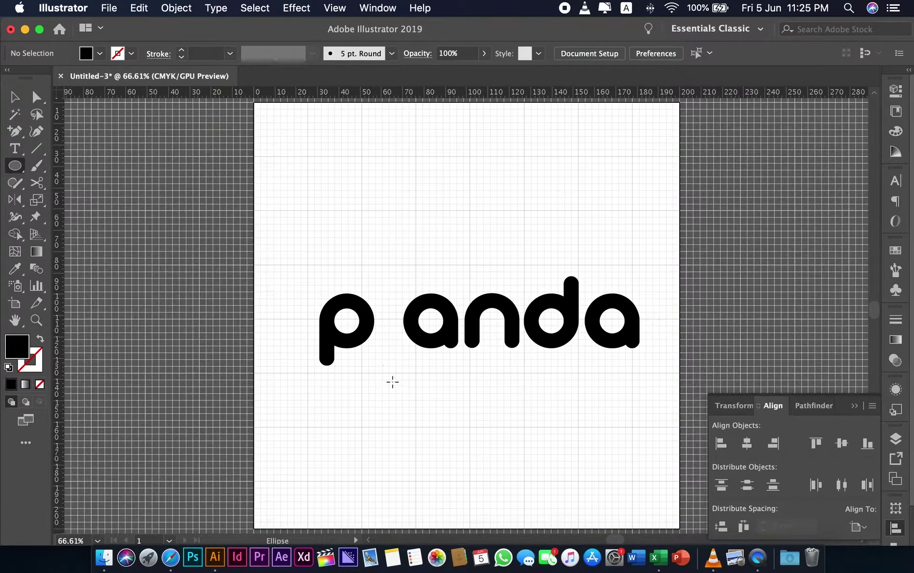
pyautogui.moveTo(389, 374); pyautogui.dragTo(405, 389)
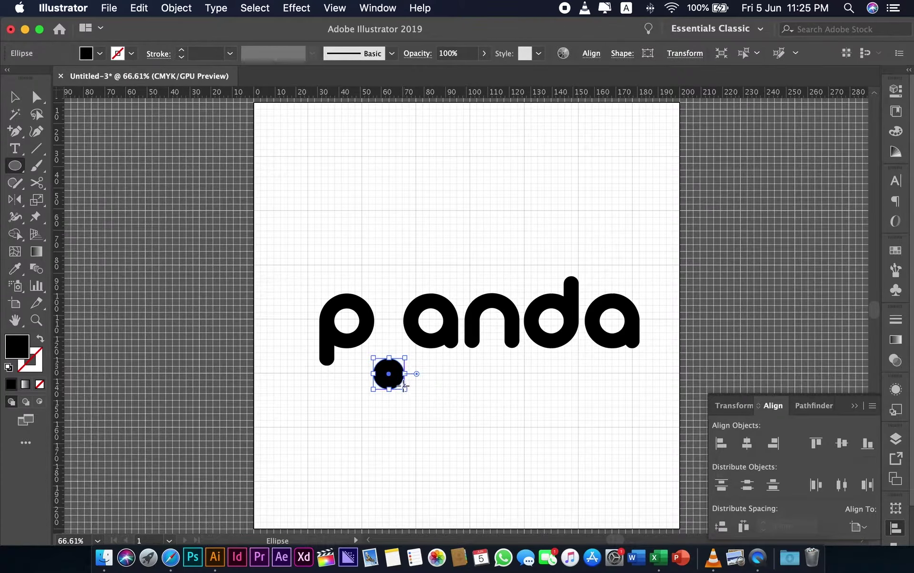
# Step: Reshape the circle into a panda nose by lowering its top anchor point, flattening the upper edge
pyautogui.press('v')
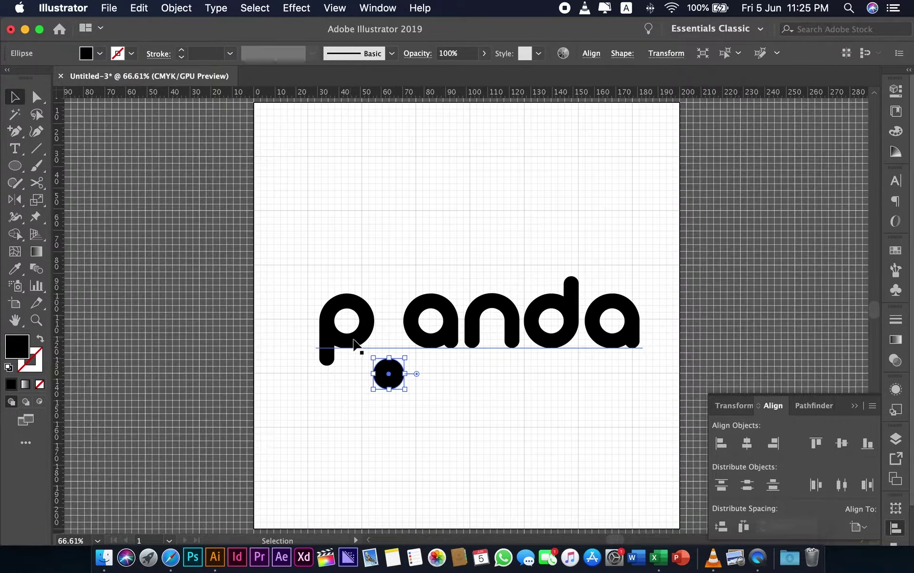
pyautogui.press('a')
pyautogui.moveTo(388, 374)
pyautogui.mouseDown()
pyautogui.moveTo(388, 364)
pyautogui.moveTo(390, 373)
pyautogui.mouseUp()
pyautogui.click(443, 401)
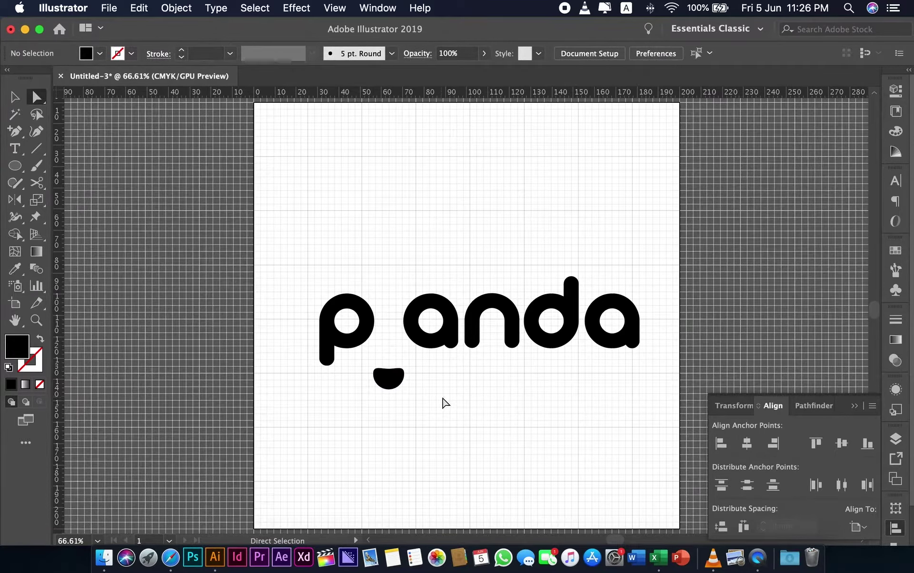
# Step: Draw a slightly larger black circle below the nose and paste a copy of it in front
pyautogui.click(14, 165)
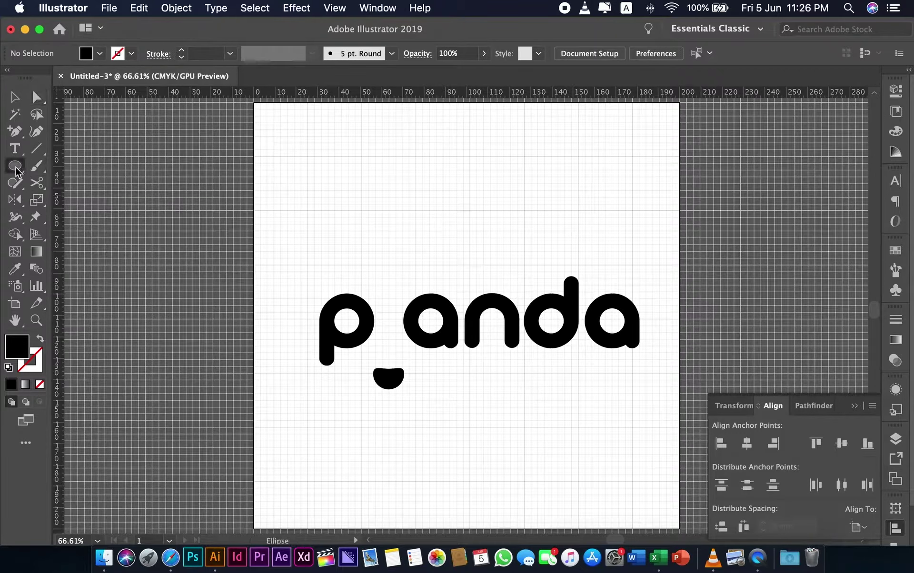
pyautogui.moveTo(357, 426); pyautogui.dragTo(378, 438)
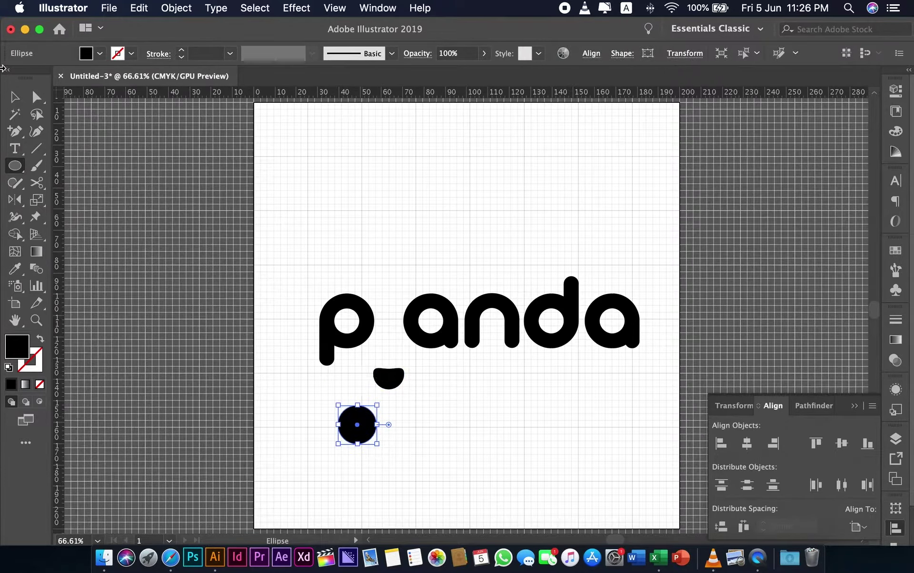
pyautogui.press('v')
pyautogui.click(139, 7)
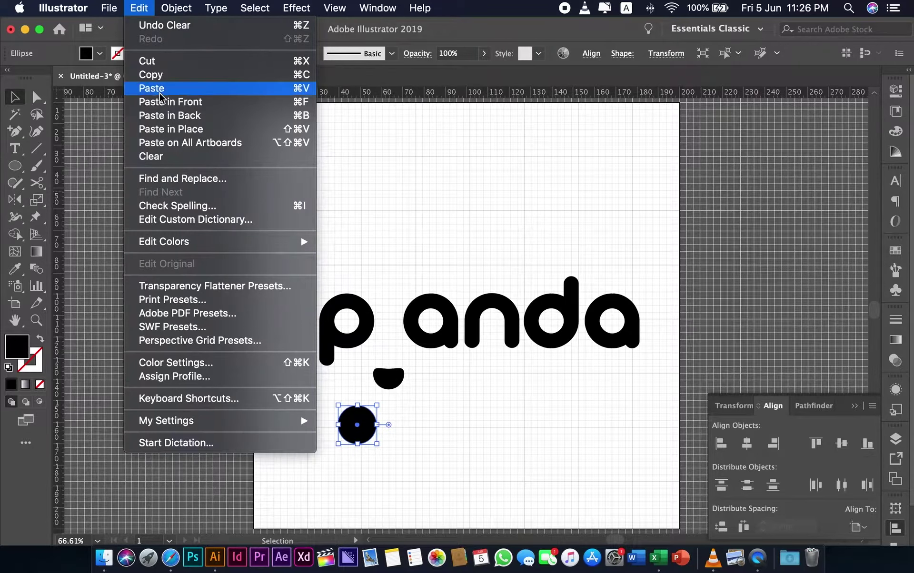
pyautogui.click(162, 79)
pyautogui.click(142, 8)
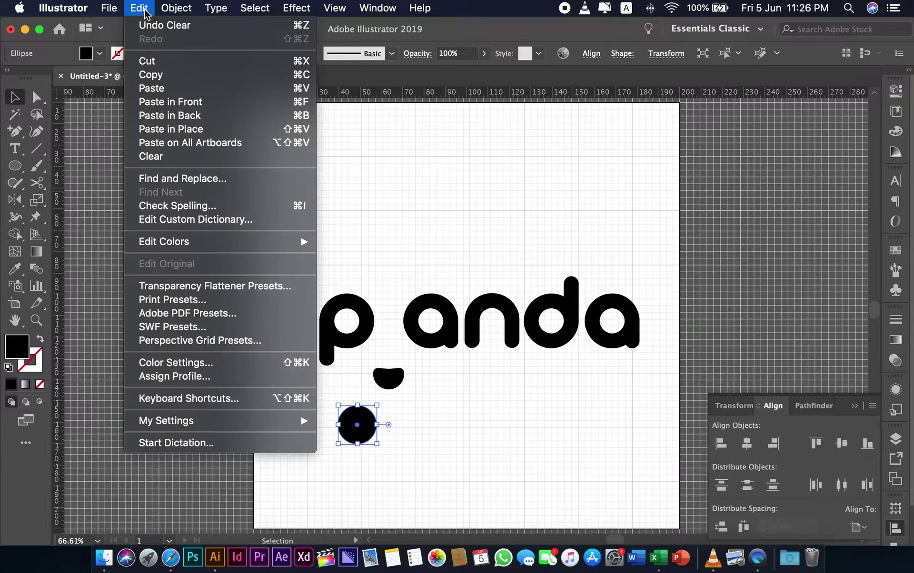
pyautogui.click(170, 103)
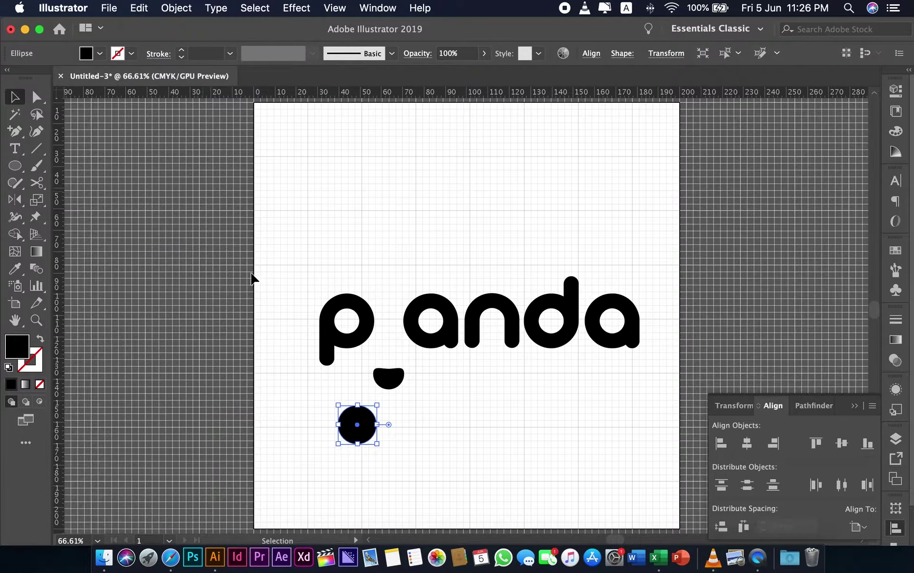
# Step: Enlarge the front circle copy and offset it upward so a thin crescent of the original shows beneath it
pyautogui.moveTo(377, 404)
pyautogui.mouseDown()
pyautogui.moveTo(383, 395)
pyautogui.moveTo(370, 431)
pyautogui.moveTo(368, 420)
pyautogui.mouseUp()
pyautogui.press('Down')
pyautogui.press('Down')
pyautogui.press('Down')
pyautogui.press('Down')
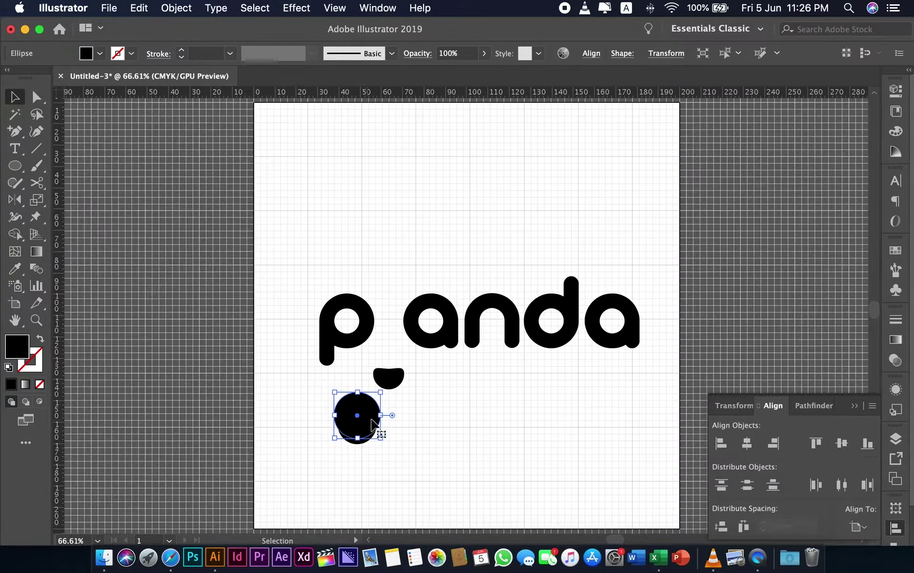
# Step: Swap fill and stroke on both overlapping circles, giving them no fill and a 1 pt black outline
pyautogui.moveTo(330, 454); pyautogui.dragTo(330, 455)
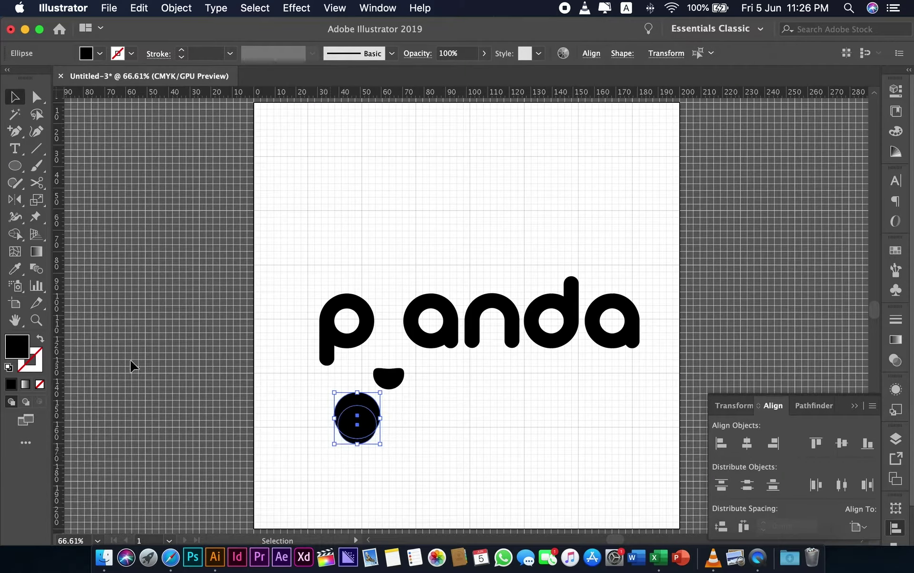
pyautogui.click(42, 341)
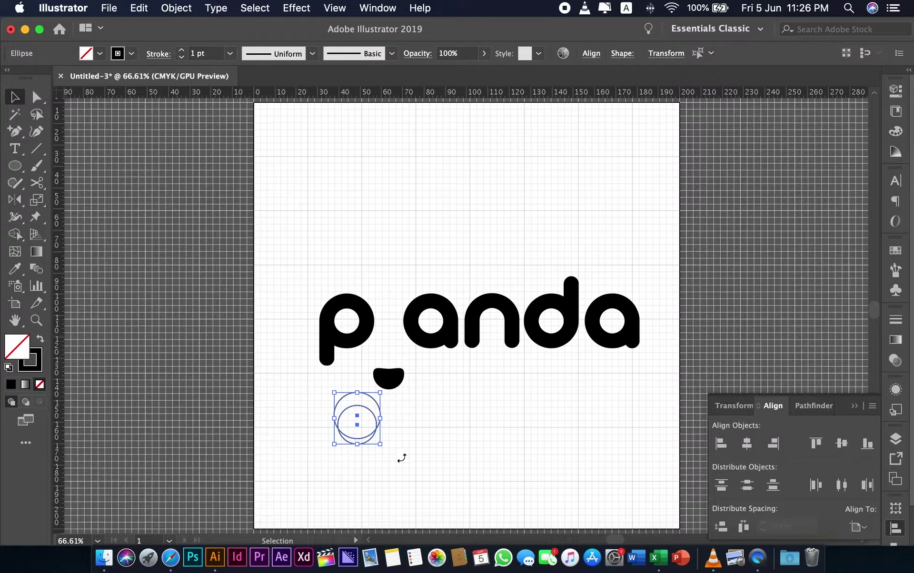
pyautogui.click(374, 450)
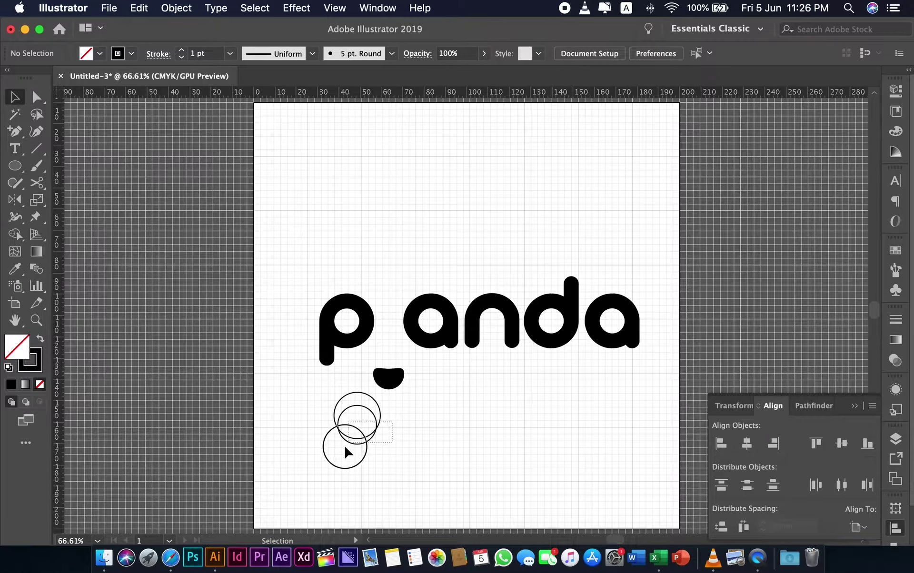
# Step: Remove the upper regions of the two overlapping circles with the Shape Builder tool, keeping only the bottom crescent
pyautogui.moveTo(346, 446); pyautogui.dragTo(338, 444)
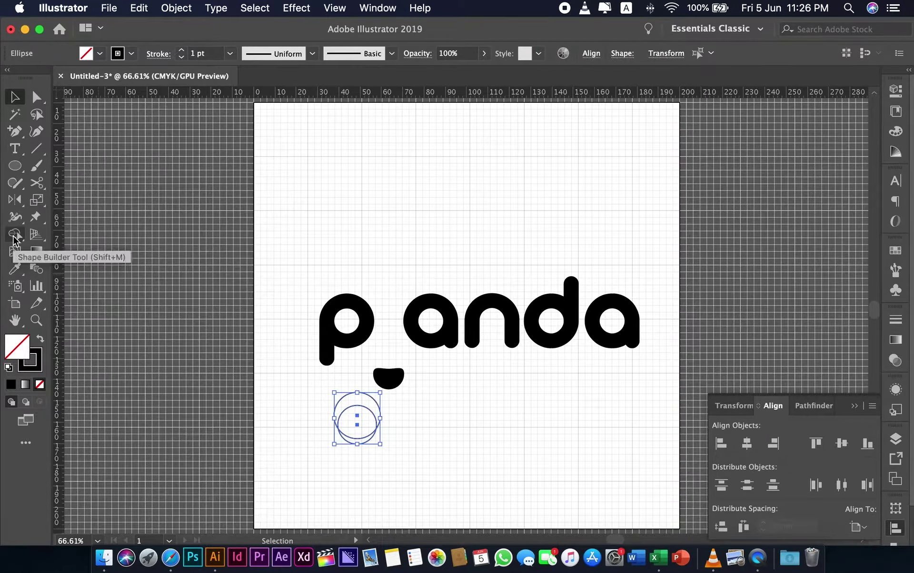
pyautogui.moveTo(15, 237); pyautogui.dragTo(70, 241)
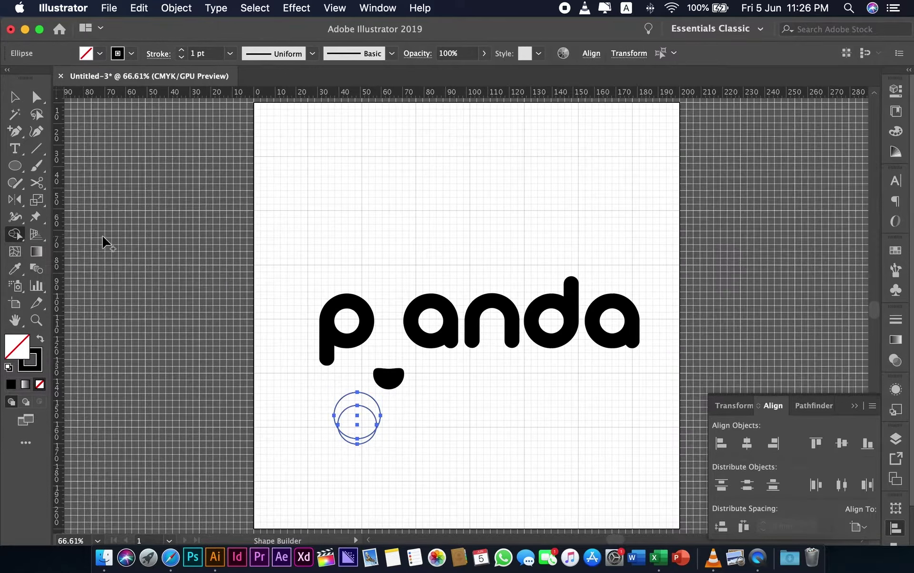
pyautogui.keyDown('alt'); pyautogui.click(367, 402); pyautogui.keyUp('alt')
pyautogui.keyDown('alt'); pyautogui.click(363, 418); pyautogui.keyUp('alt')
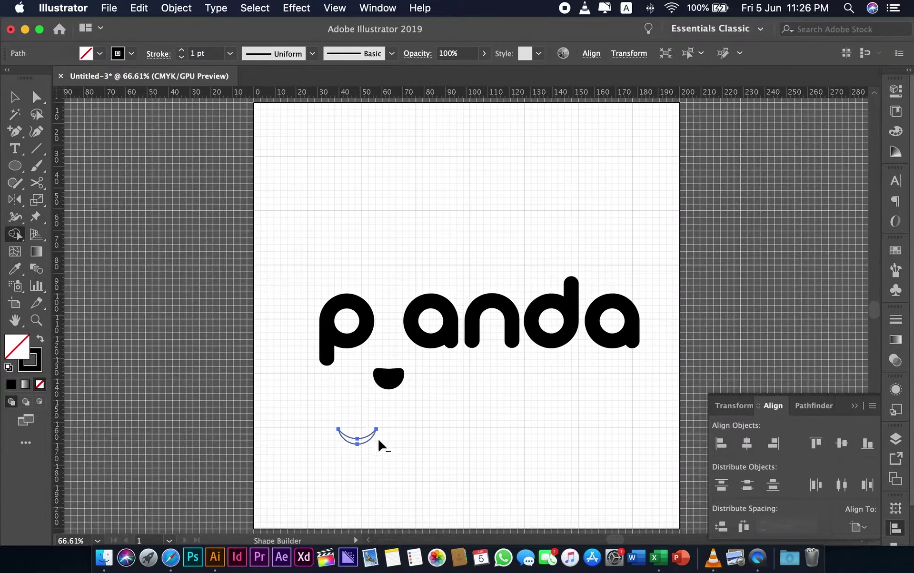
pyautogui.click(15, 99)
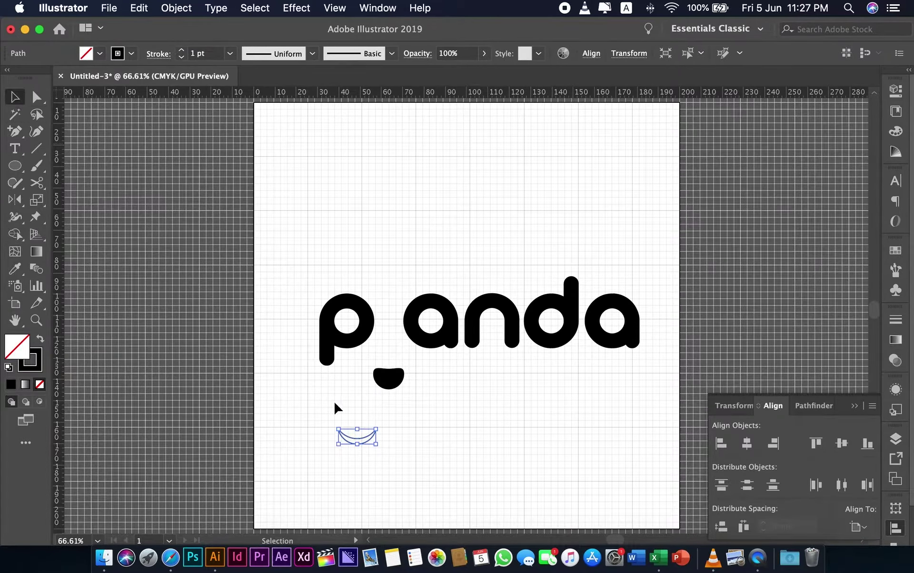
pyautogui.click(395, 434)
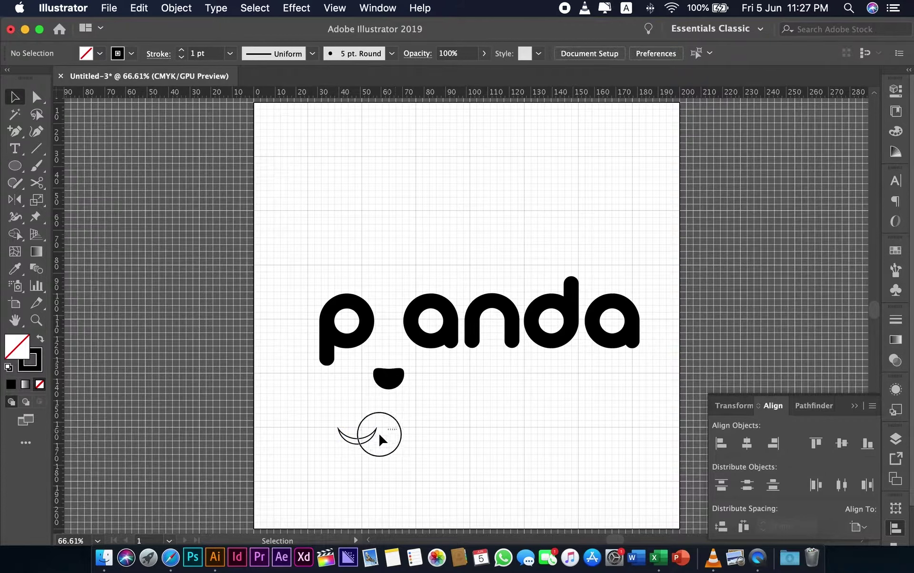
# Step: Duplicate the crescent horizontally to the right so the two crescents meet tip to tip
pyautogui.click(356, 443)
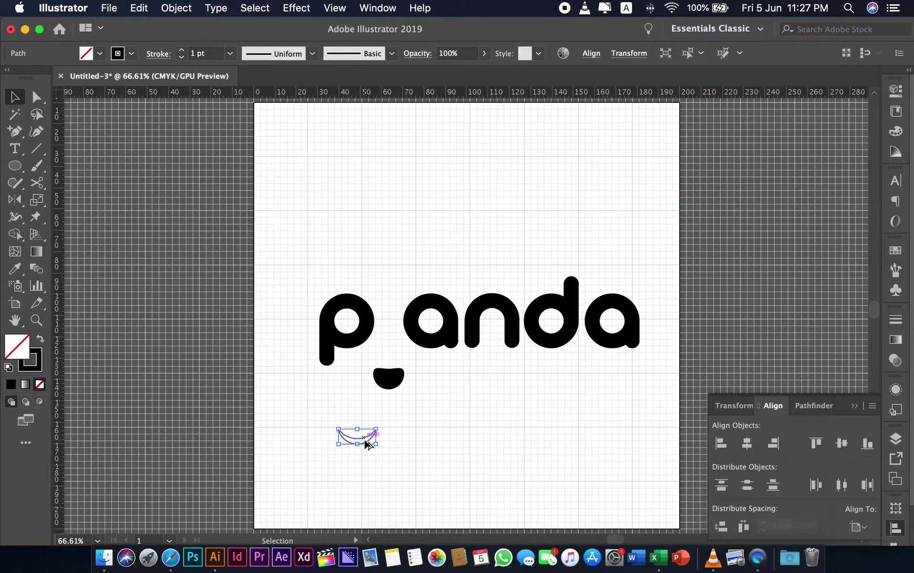
pyautogui.moveTo(366, 444); pyautogui.dragTo(402, 444)
pyautogui.scroll(3, 403, 444)
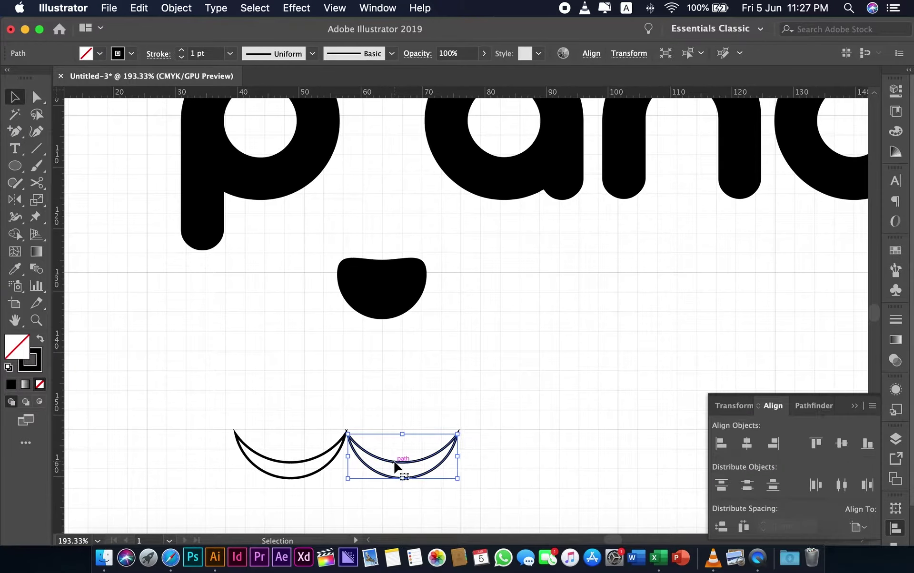
pyautogui.click(412, 415)
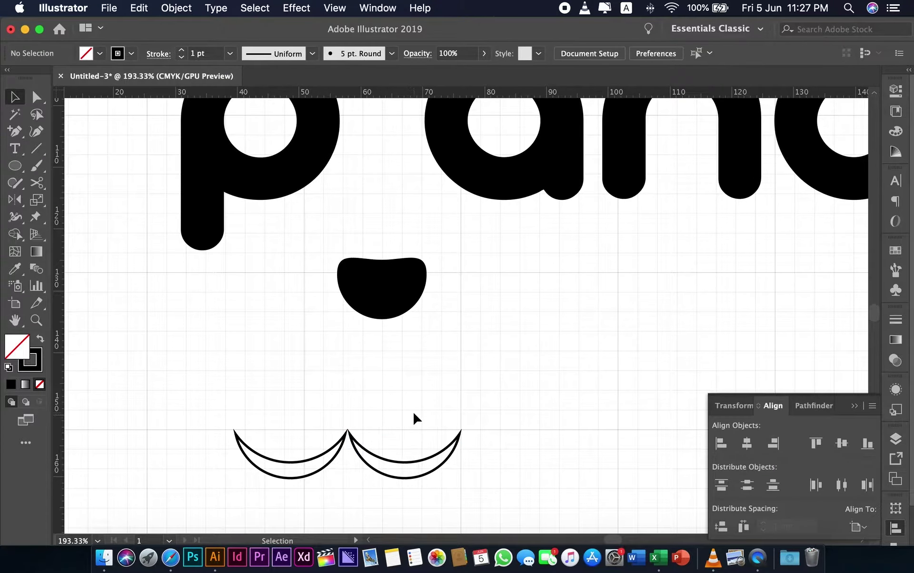
# Step: Swap fill and stroke on both crescents, giving them a solid black fill and no outline
pyautogui.moveTo(418, 413); pyautogui.dragTo(350, 452)
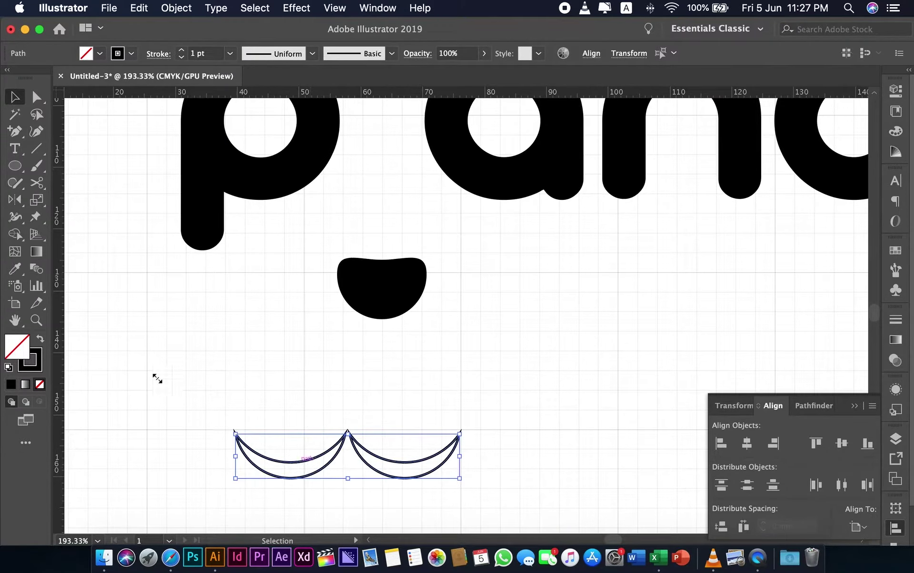
pyautogui.click(39, 340)
pyautogui.click(356, 393)
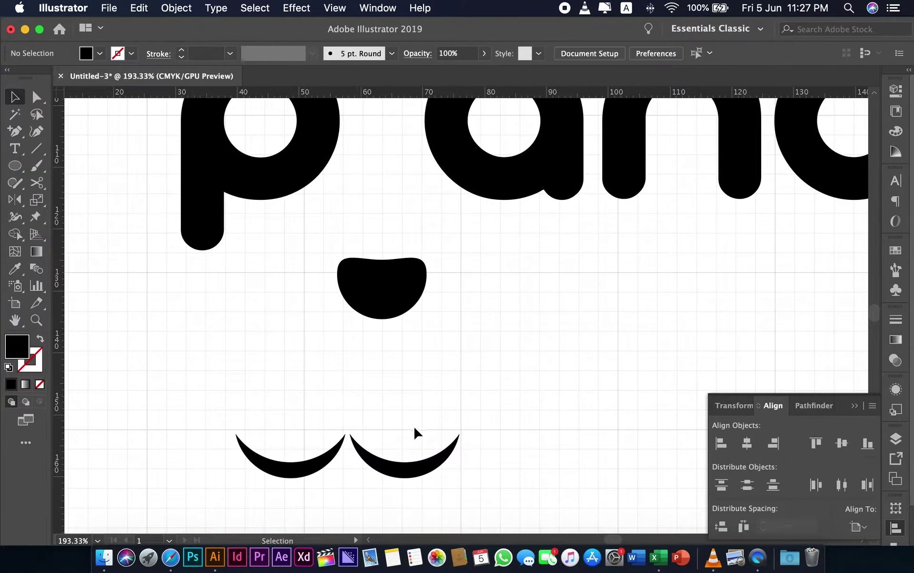
# Step: Close the gap between the two crescents so their tips touch, and move the pair centred beneath the nose
pyautogui.moveTo(398, 459); pyautogui.dragTo(391, 462)
pyautogui.click(416, 405)
pyautogui.moveTo(416, 405); pyautogui.dragTo(316, 481)
pyautogui.moveTo(365, 460); pyautogui.dragTo(404, 381)
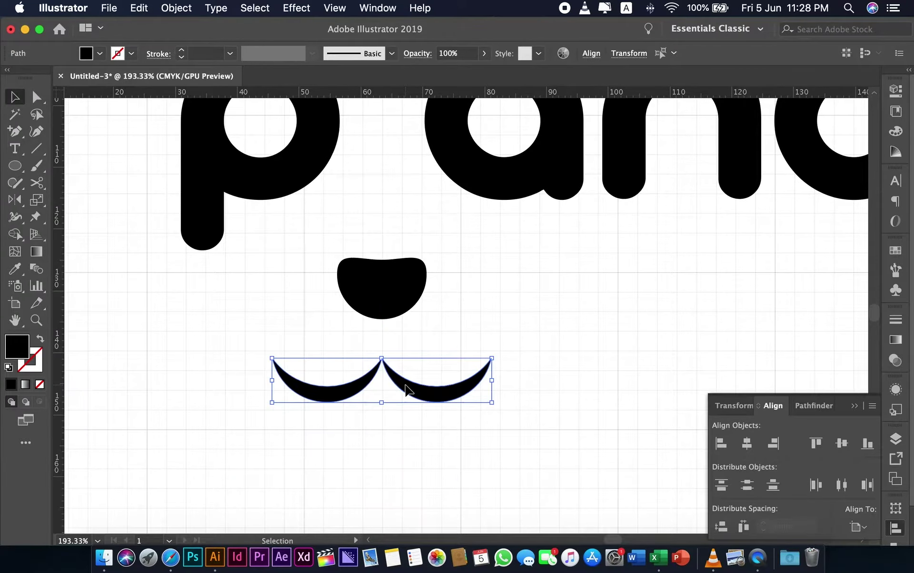
# Step: Scale the two mouth crescents down proportionally about their centre so they sit just below the nose
pyautogui.press('super+0')
pyautogui.scroll(-3, 410, 389)
pyautogui.scroll(5, 435, 388)
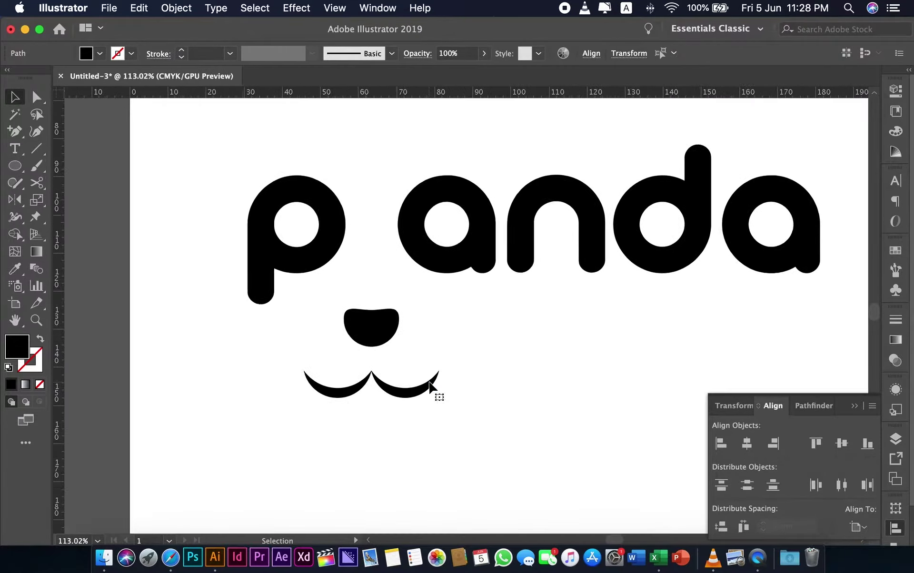
pyautogui.moveTo(438, 396); pyautogui.dragTo(426, 395)
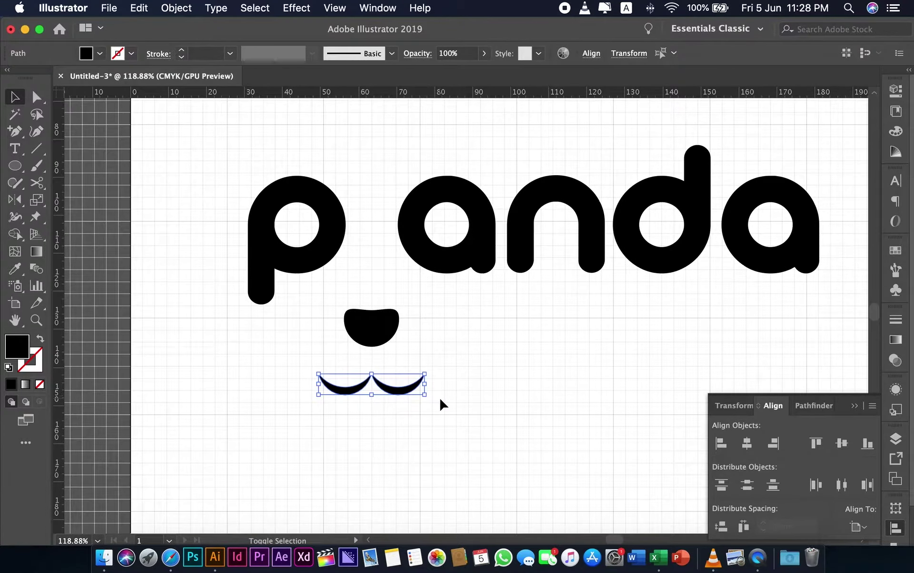
pyautogui.click(439, 396)
pyautogui.scroll(-2, 446, 398)
pyautogui.scroll(-2, 446, 398)
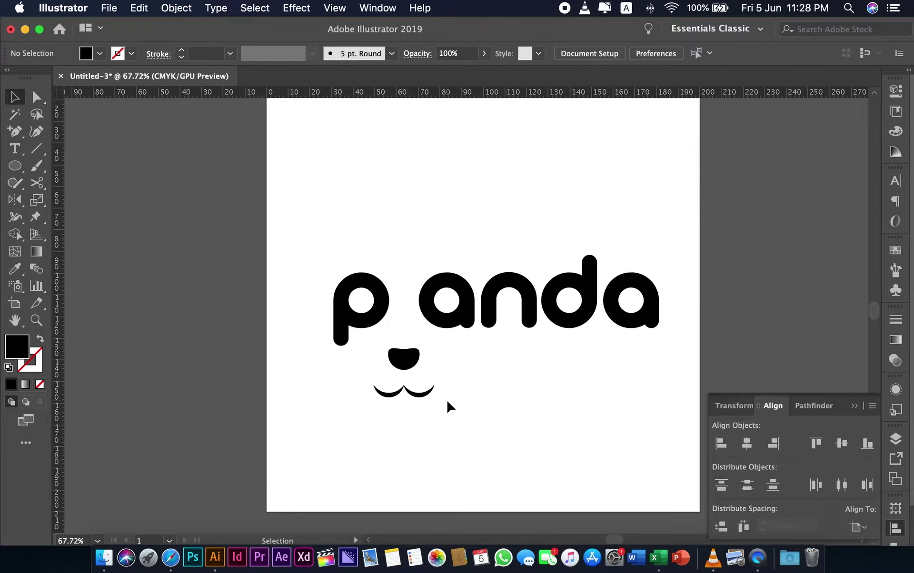
# Step: Draw a black circle about 18 mm wide above the letter p and reshape it into a tilted panda ear
pyautogui.click(20, 167)
pyautogui.scroll(-1, 159, 214)
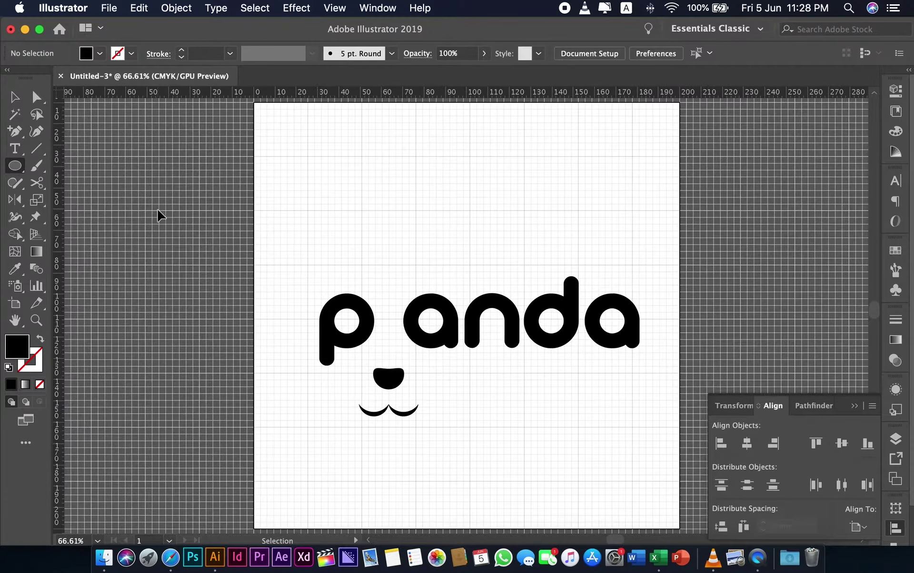
pyautogui.moveTo(329, 255); pyautogui.dragTo(350, 270)
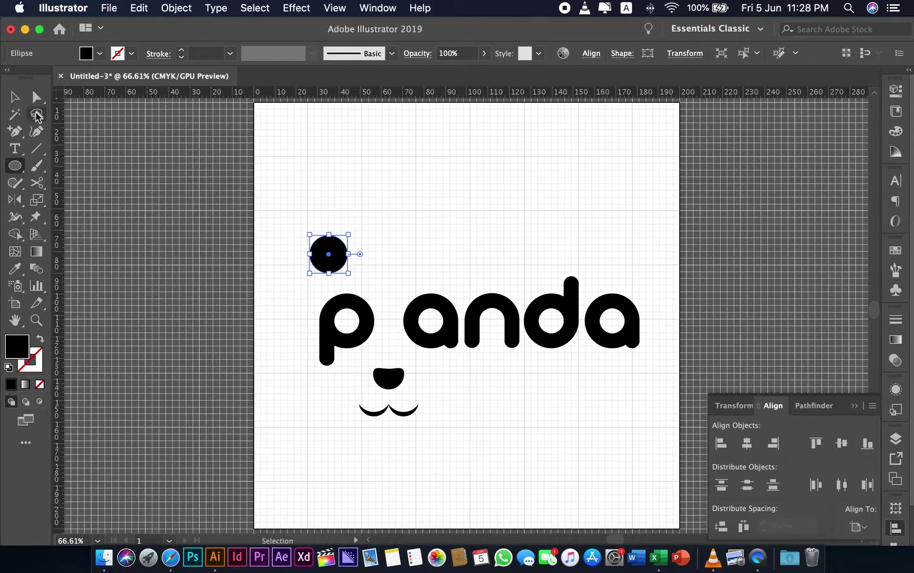
pyautogui.click(36, 100)
# Step: Duplicate the ear above the first letter a and reflect the copy across the vertical axis
pyautogui.moveTo(329, 273); pyautogui.dragTo(439, 282)
pyautogui.press('v')
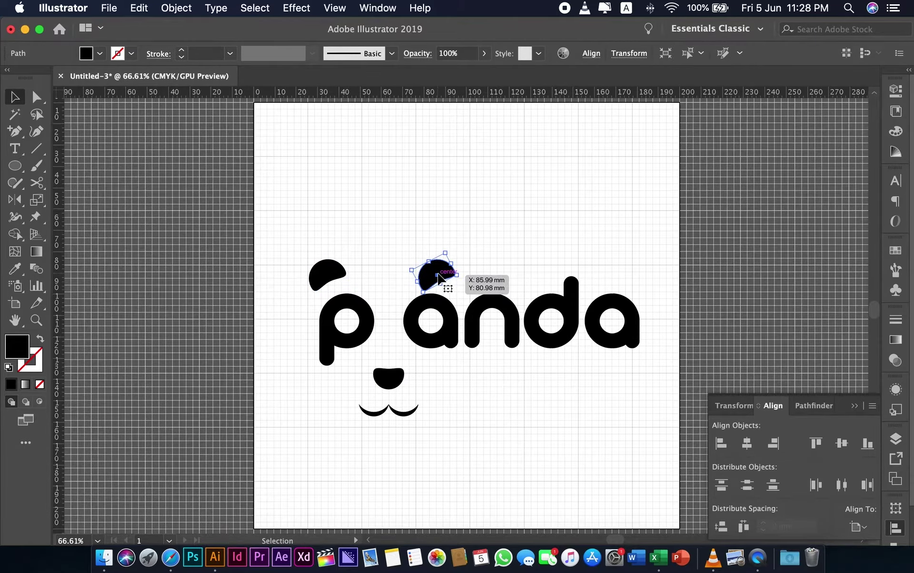
pyautogui.rightClick(438, 279)
pyautogui.moveTo(506, 469)
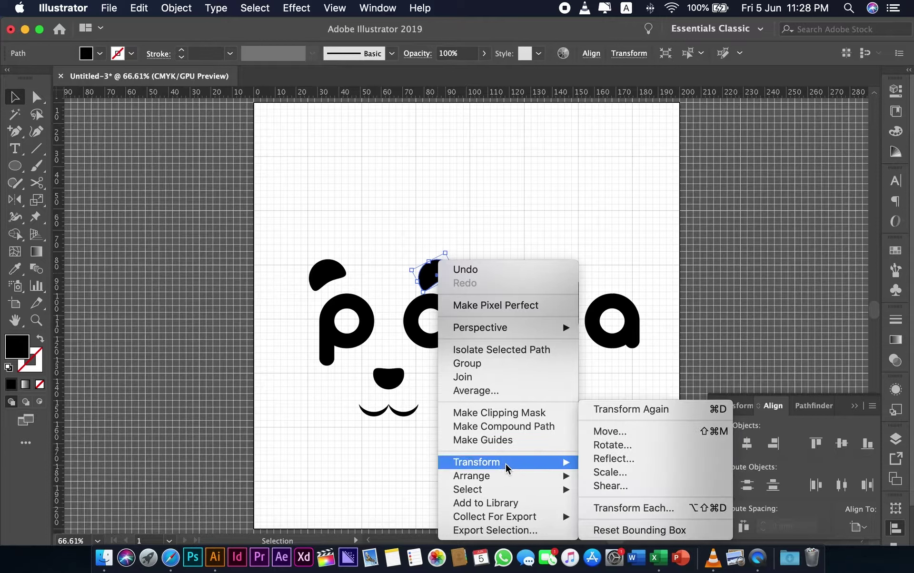
pyautogui.click(612, 459)
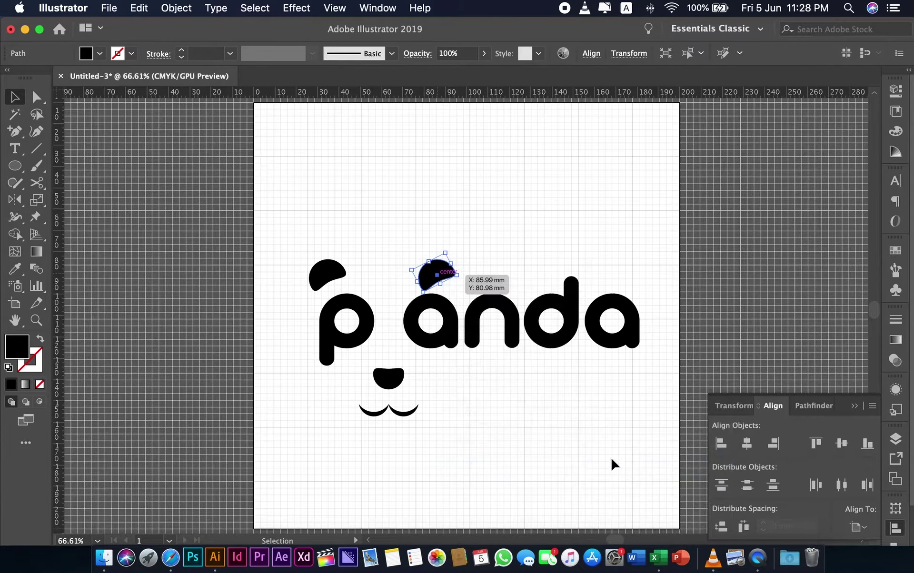
pyautogui.click(384, 246)
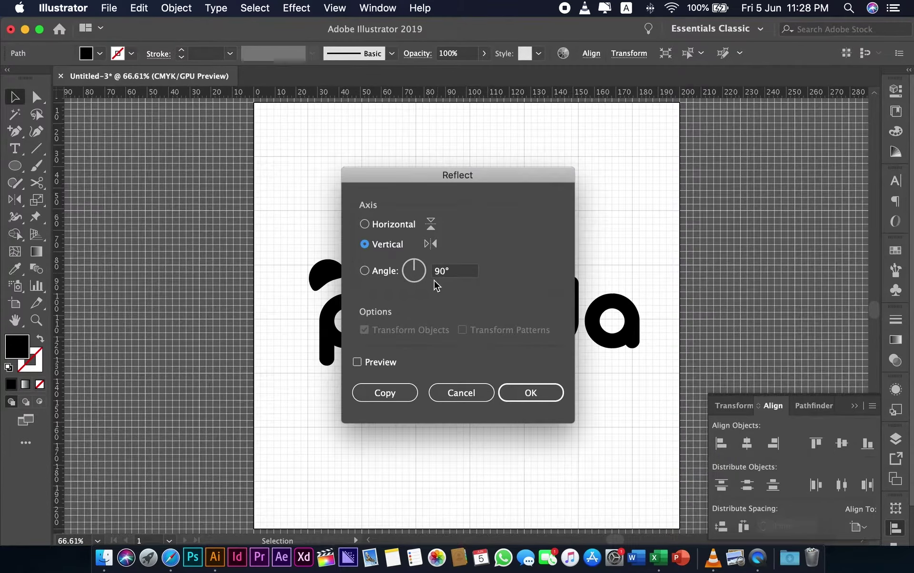
pyautogui.click(527, 395)
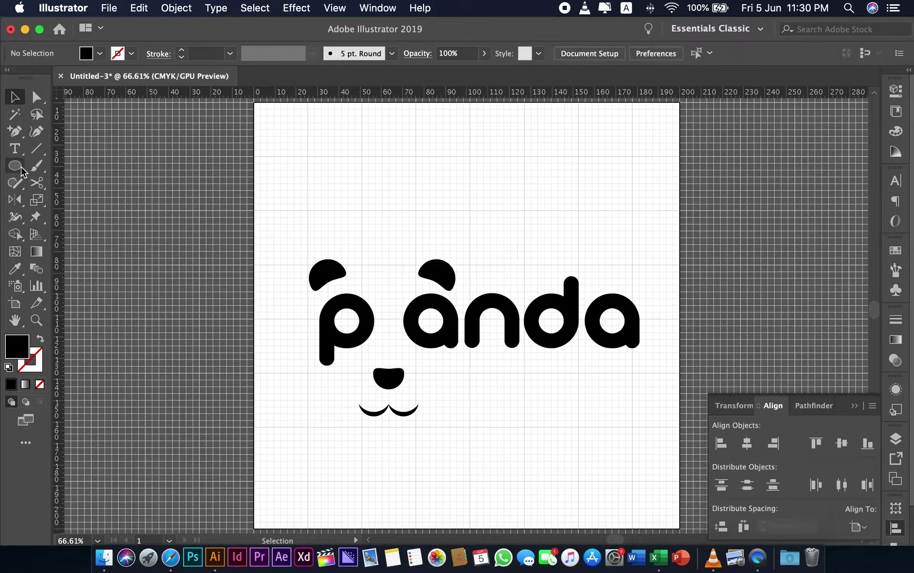
# Step: Draw a black circle about 12 mm wide in the empty area above the wordmark
pyautogui.press('l')
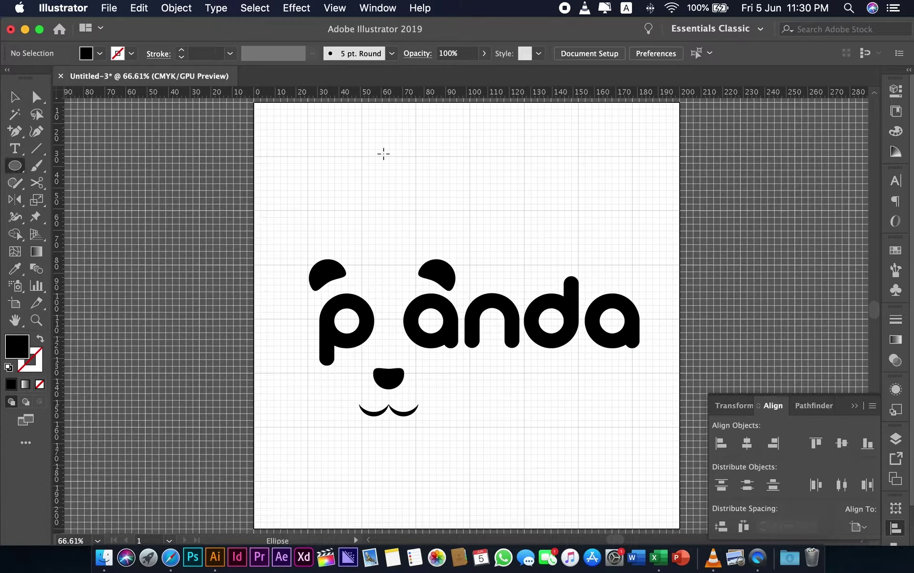
pyautogui.moveTo(456, 182)
pyautogui.mouseDown()
pyautogui.moveTo(476, 201)
pyautogui.moveTo(468, 195)
pyautogui.mouseUp()
pyautogui.hotkey('ctrl', 'z')
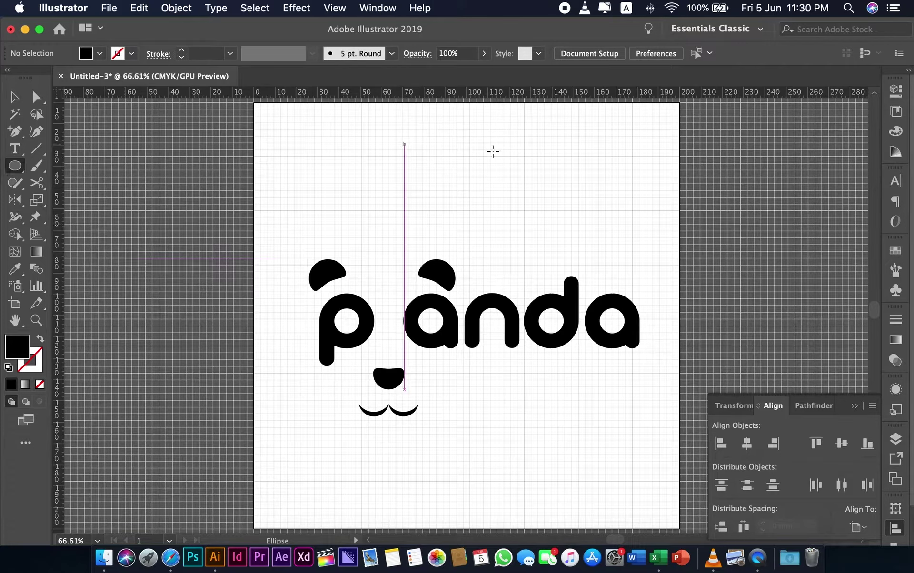
pyautogui.moveTo(452, 181); pyautogui.dragTo(466, 190)
# Step: Pull the circle's top anchor point straight up and convert it to a corner, forming a pointed teardrop leaf
pyautogui.click(36, 97)
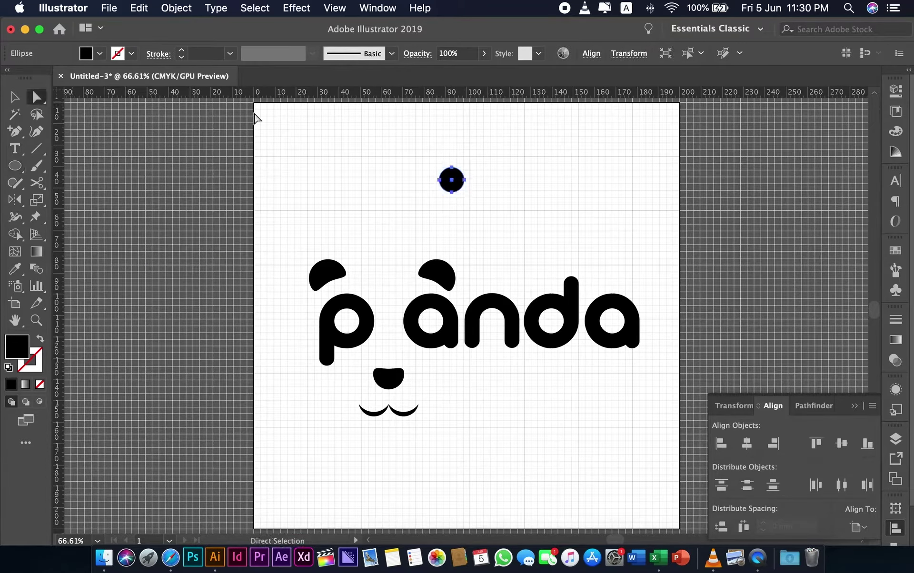
pyautogui.click(451, 167)
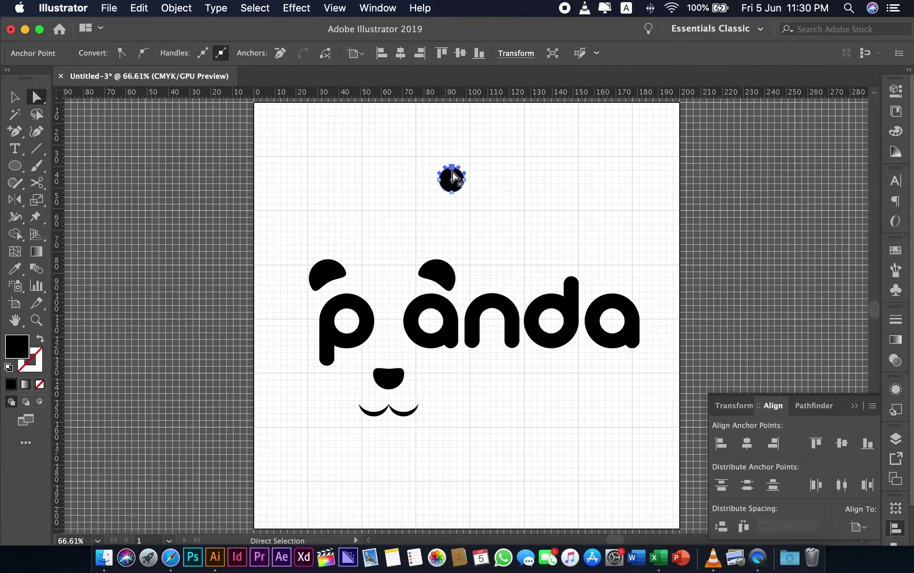
pyautogui.press('super+equal')
pyautogui.press('super+equal')
pyautogui.press('super+equal')
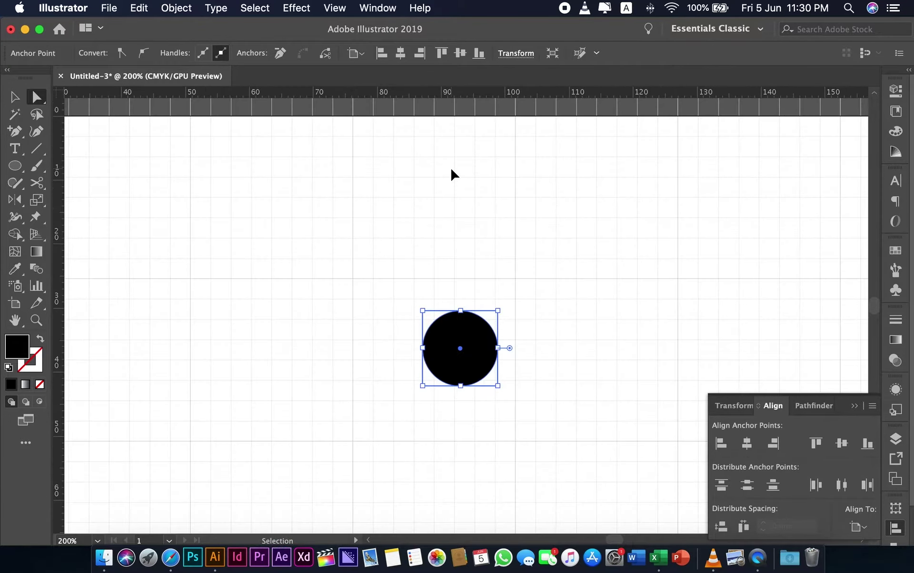
pyautogui.click(468, 288)
pyautogui.moveTo(471, 299); pyautogui.dragTo(450, 188)
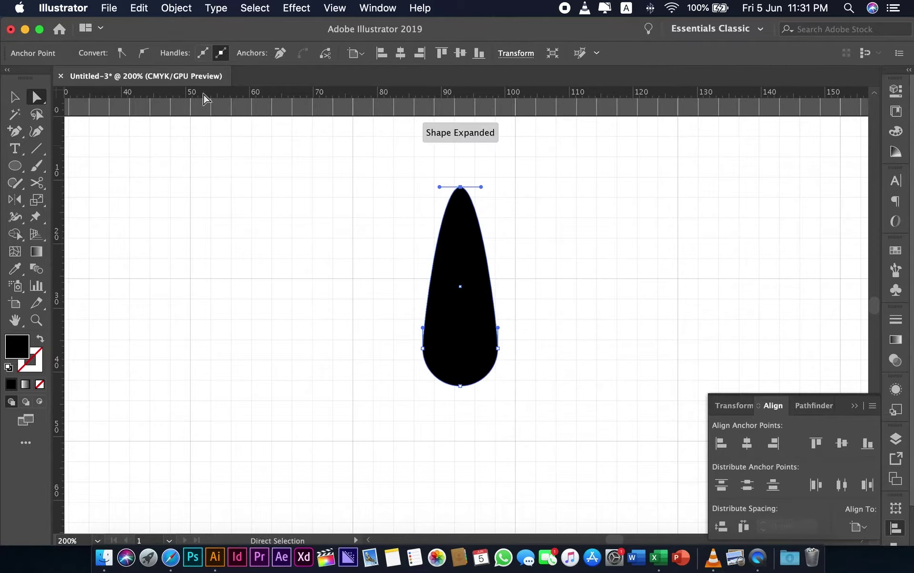
pyautogui.click(122, 53)
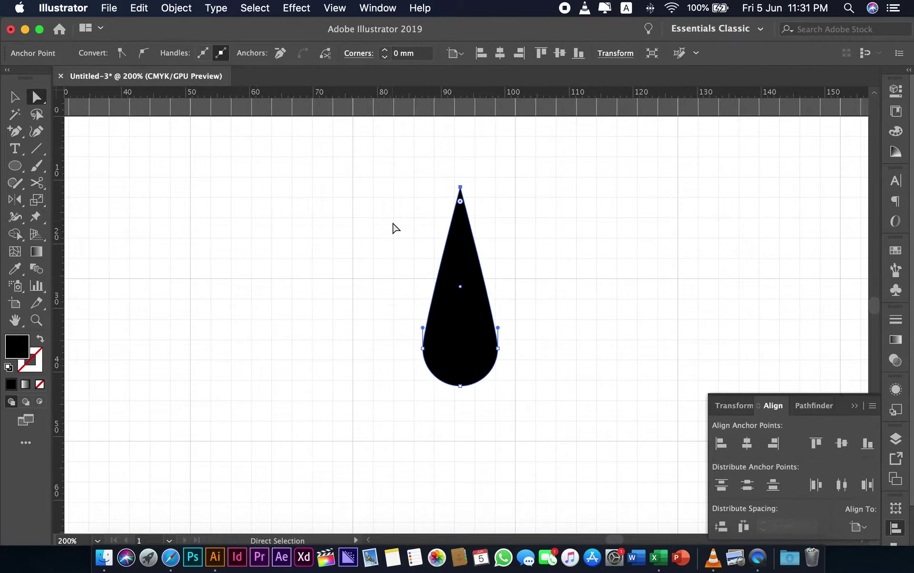
pyautogui.click(15, 97)
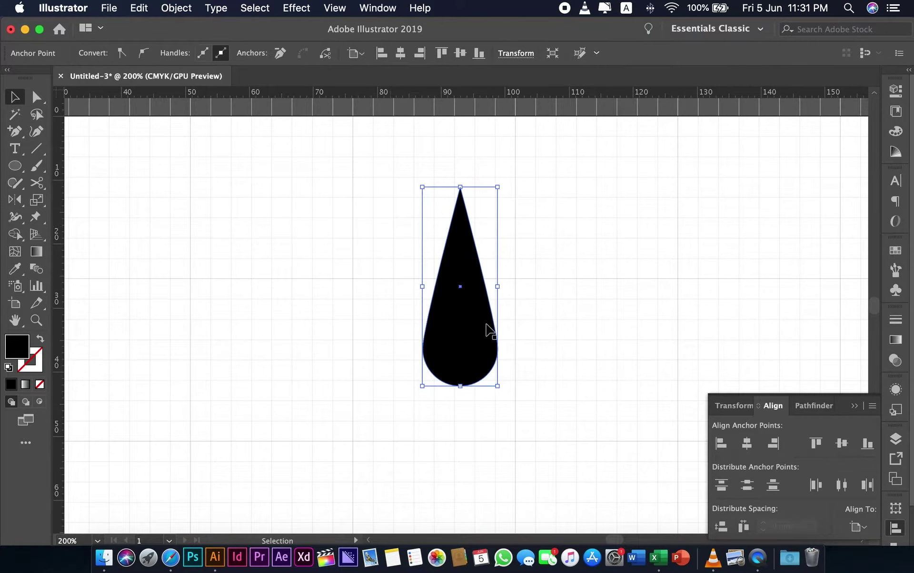
# Step: Duplicate the teardrop to its left and tilt the copy slightly counterclockwise
pyautogui.click(579, 356)
pyautogui.moveTo(490, 351); pyautogui.dragTo(404, 353)
pyautogui.moveTo(418, 185); pyautogui.dragTo(405, 184)
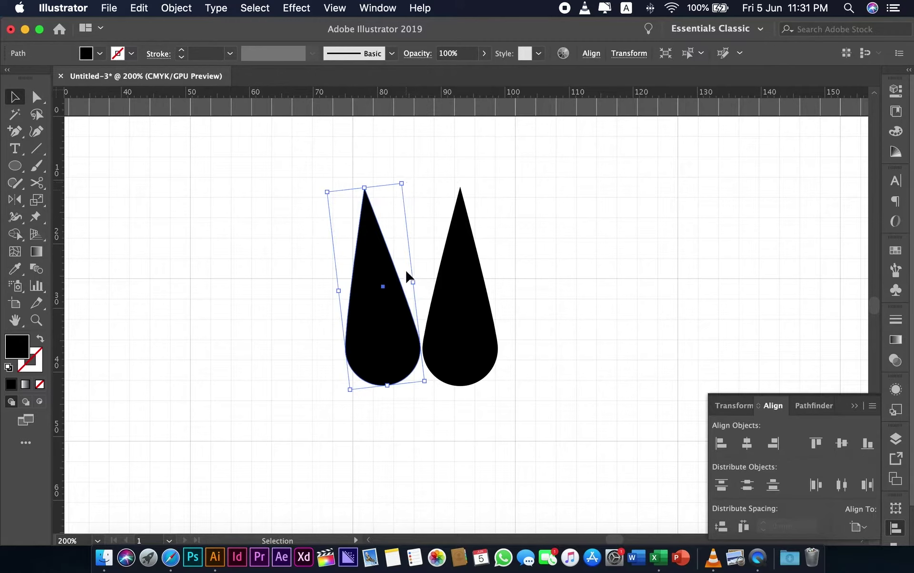
# Step: Make a vertically reflected copy of the tilted teardrop and place it on the right side of the middle one
pyautogui.rightClick(398, 300)
pyautogui.moveTo(474, 460)
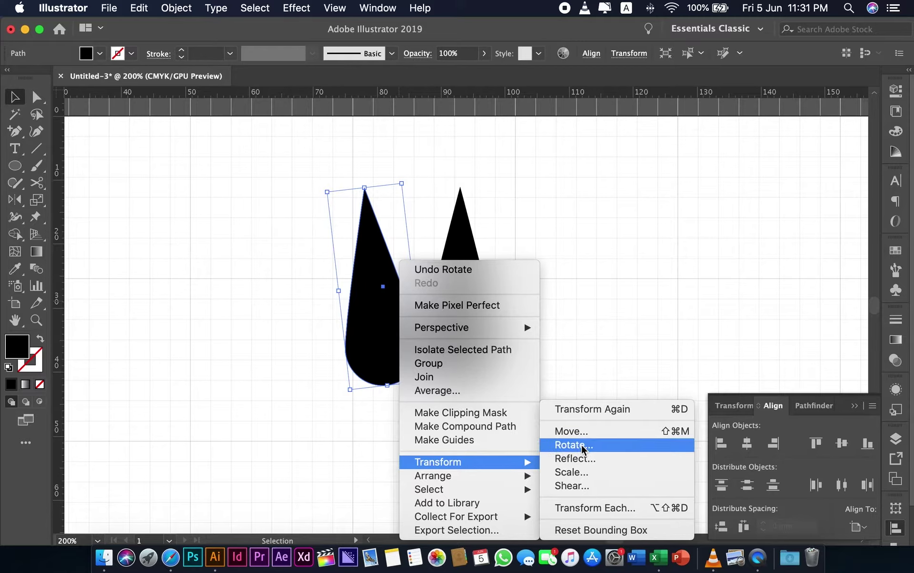
pyautogui.click(575, 458)
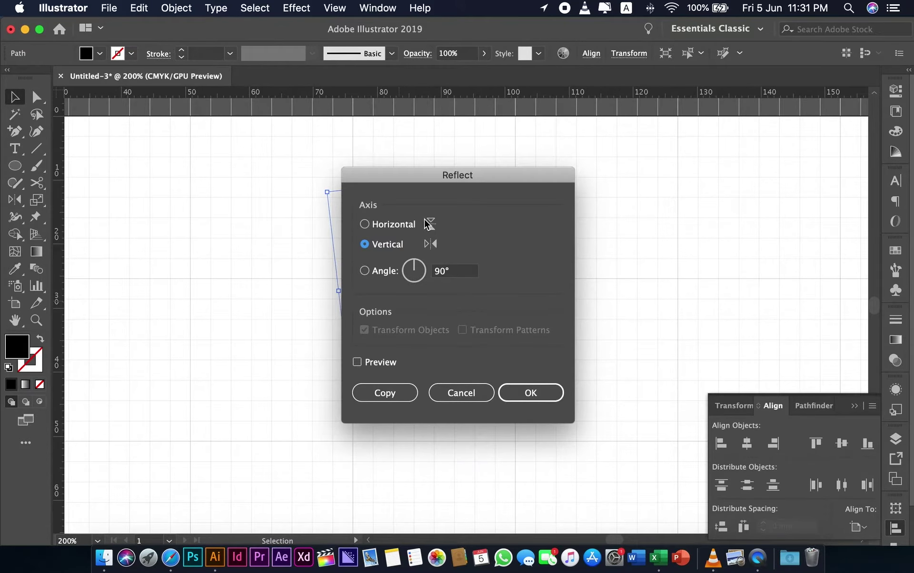
pyautogui.moveTo(489, 182); pyautogui.dragTo(655, 180)
pyautogui.click(556, 365)
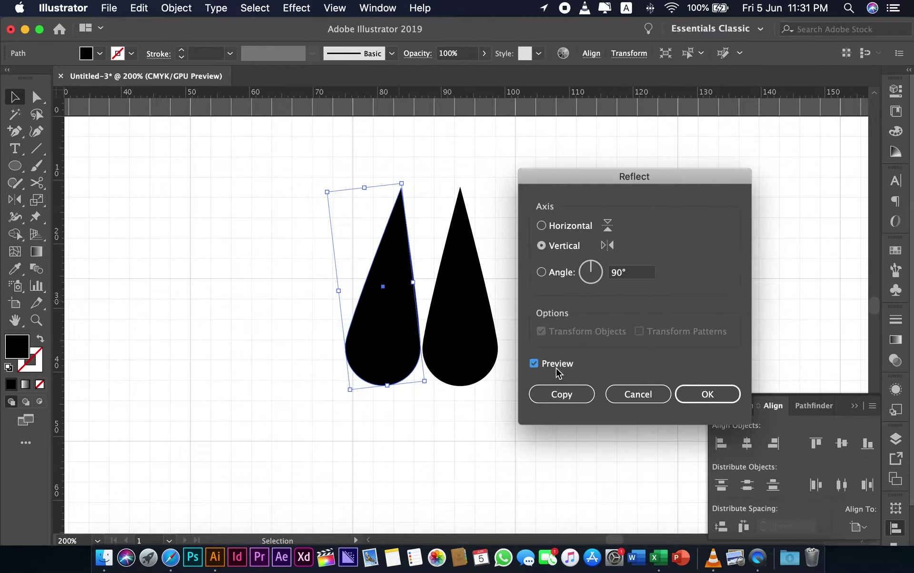
pyautogui.click(562, 394)
pyautogui.moveTo(404, 354); pyautogui.dragTo(553, 335)
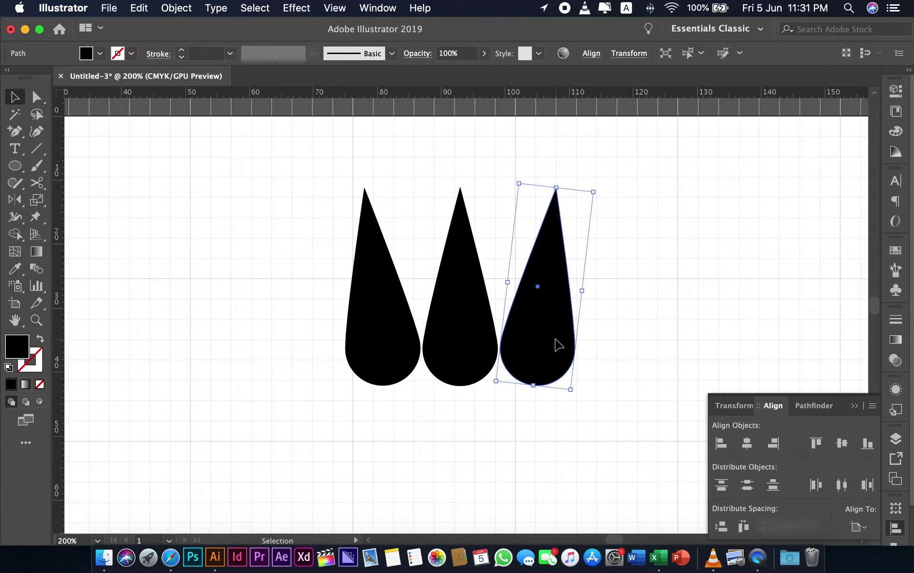
pyautogui.click(645, 357)
# Step: Stretch the middle teardrop upward so it is taller, and scale all three leaves down together
pyautogui.click(460, 292)
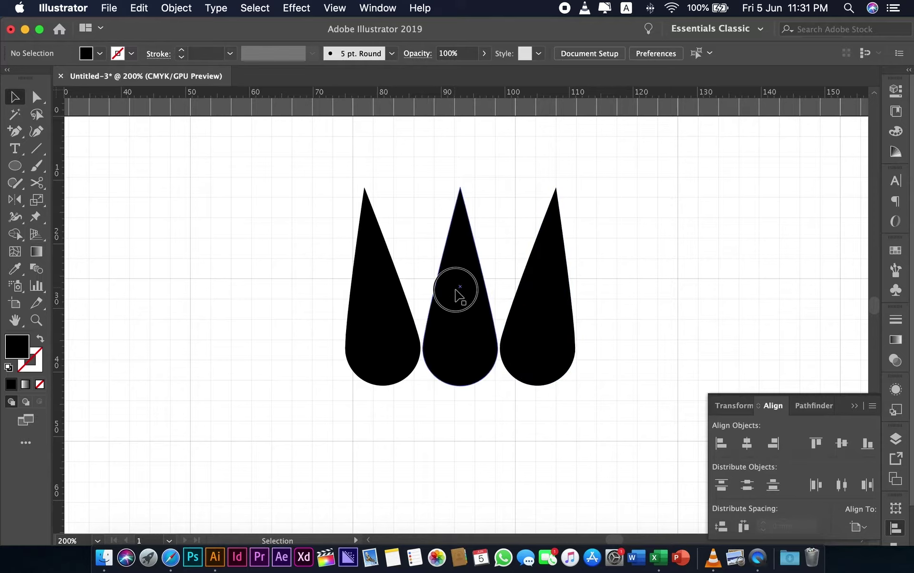
pyautogui.moveTo(461, 188); pyautogui.dragTo(460, 132)
pyautogui.moveTo(600, 249); pyautogui.dragTo(377, 316)
pyautogui.moveTo(578, 128); pyautogui.dragTo(522, 205)
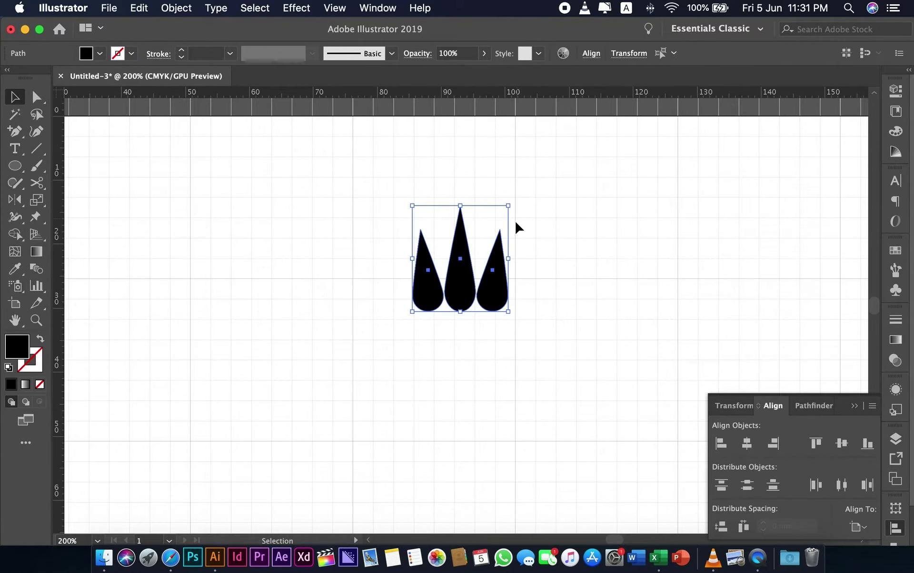
# Step: Place the three leaves at the top of the letter d's stem, reduced in size and tilted clockwise
pyautogui.scroll(-3, 515, 219)
pyautogui.moveTo(482, 262); pyautogui.dragTo(679, 432)
pyautogui.scroll(-5, 680, 432)
pyautogui.hscroll(6, 681, 432)
pyautogui.moveTo(574, 275); pyautogui.dragTo(575, 350)
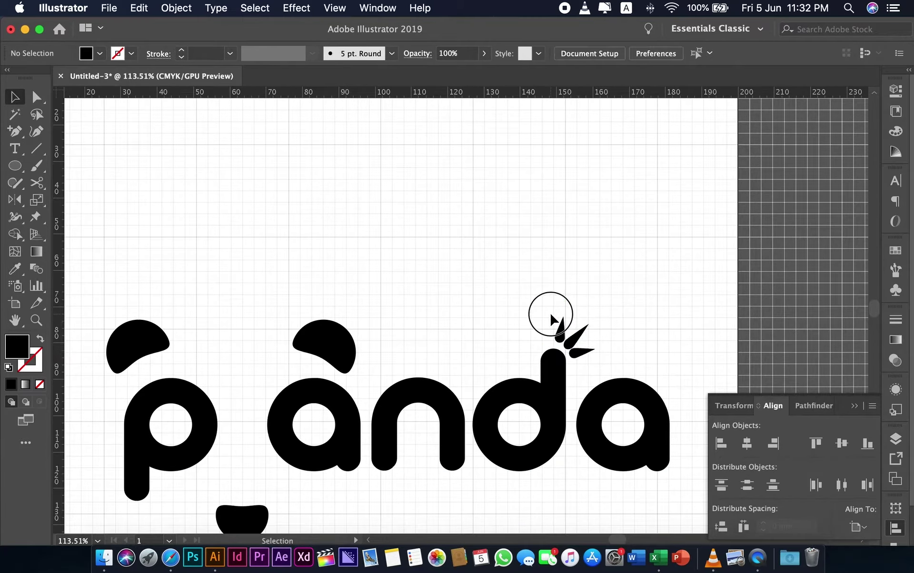
pyautogui.moveTo(551, 315); pyautogui.dragTo(595, 351)
pyautogui.click(601, 321)
pyautogui.press('super+0')
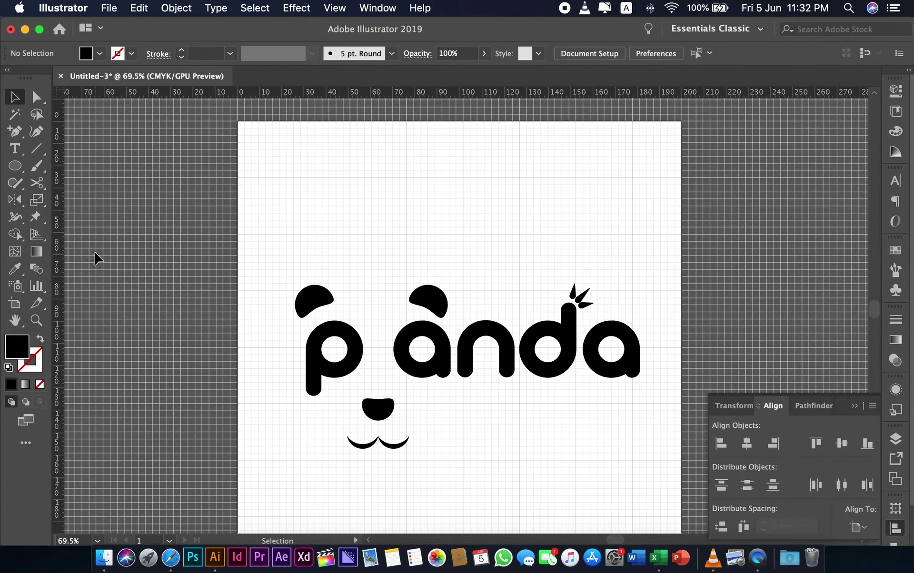
# Step: Hide the grid and create a 200 × 200 mm black rectangle covering the whole artboard
pyautogui.press('super+apostrophe')
pyautogui.press('super+0')
pyautogui.moveTo(15, 165); pyautogui.dragTo(65, 170)
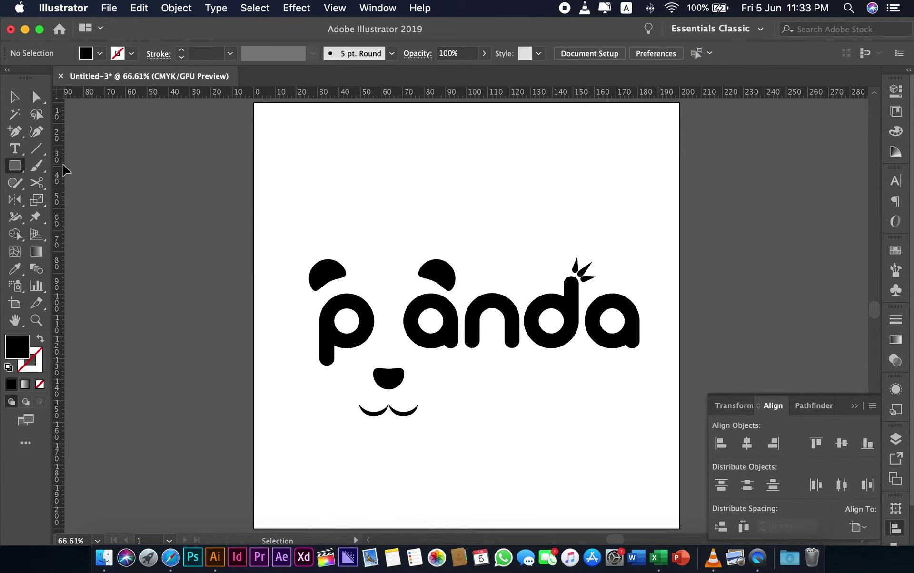
pyautogui.click(255, 104)
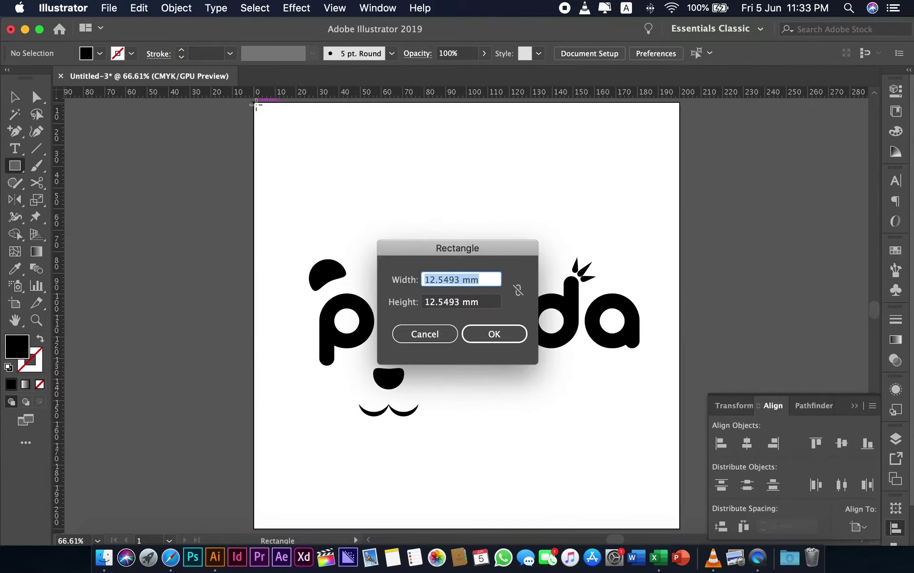
pyautogui.write('2')
pyautogui.press('Tab')
pyautogui.write('200')
pyautogui.press('Return')
pyautogui.press('v')
# Step: Send the background rectangle to the back and fill it with pale cream yellow
pyautogui.click(180, 9)
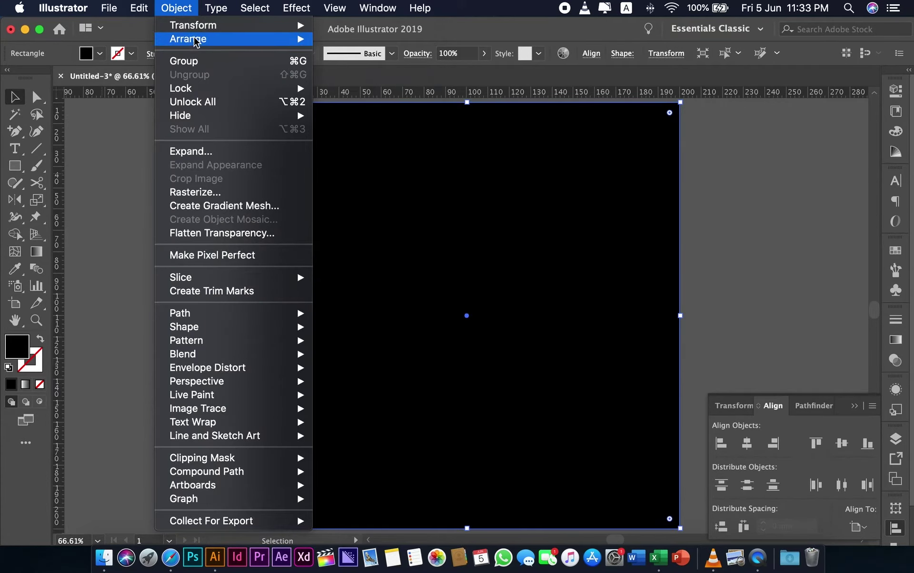
pyautogui.moveTo(195, 39)
pyautogui.click(353, 80)
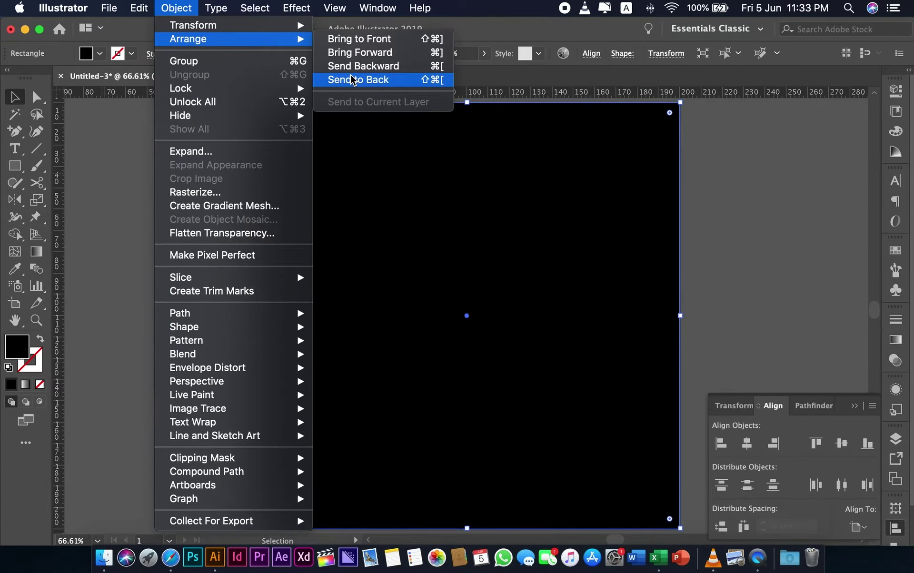
pyautogui.click(903, 137)
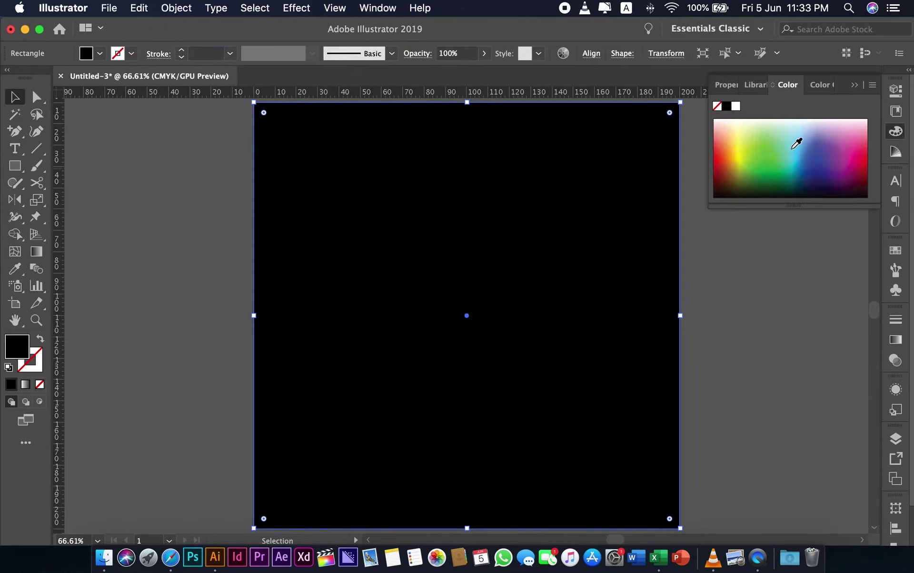
pyautogui.moveTo(753, 133); pyautogui.dragTo(737, 123)
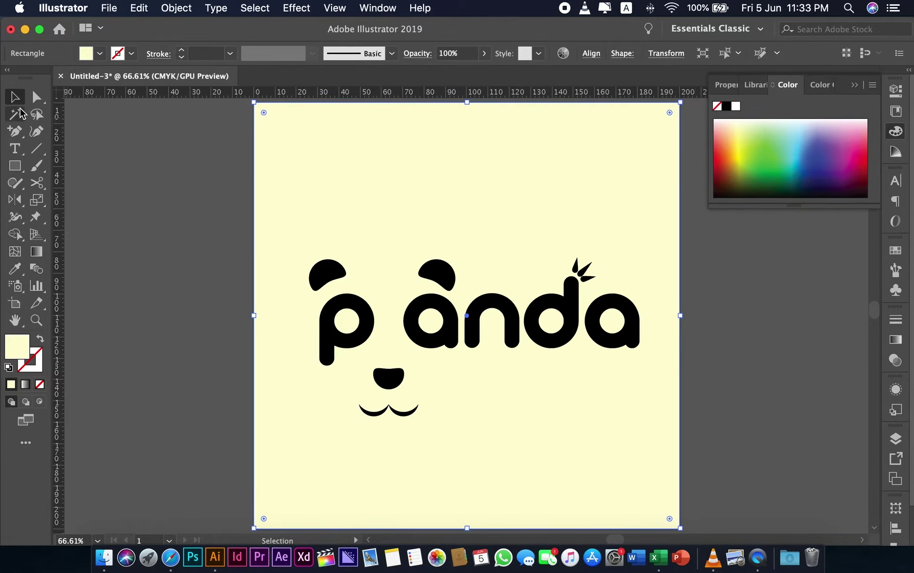
# Step: Draw a small cream square about 12 mm wide on the empty canvas to the left of the artboard
pyautogui.click(16, 167)
pyautogui.moveTo(147, 205); pyautogui.dragTo(174, 230)
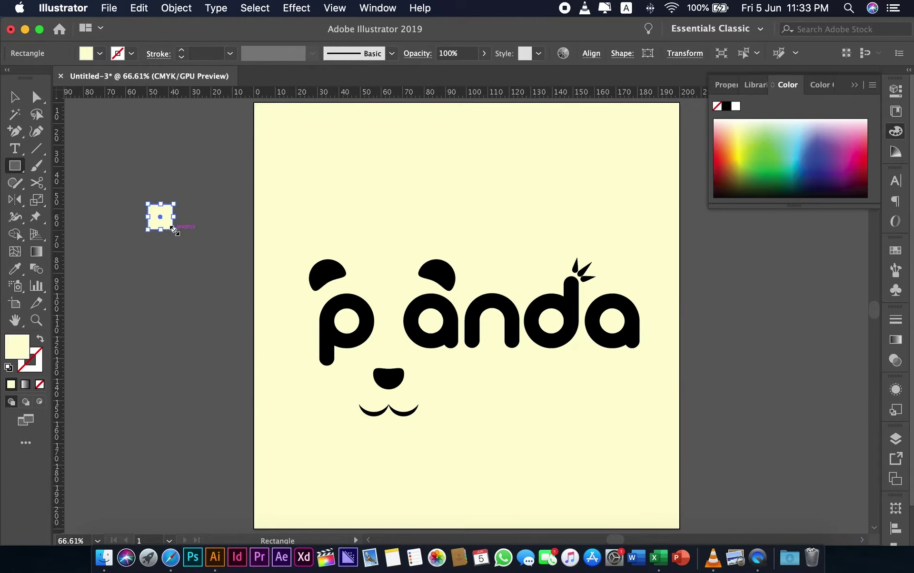
pyautogui.press('v')
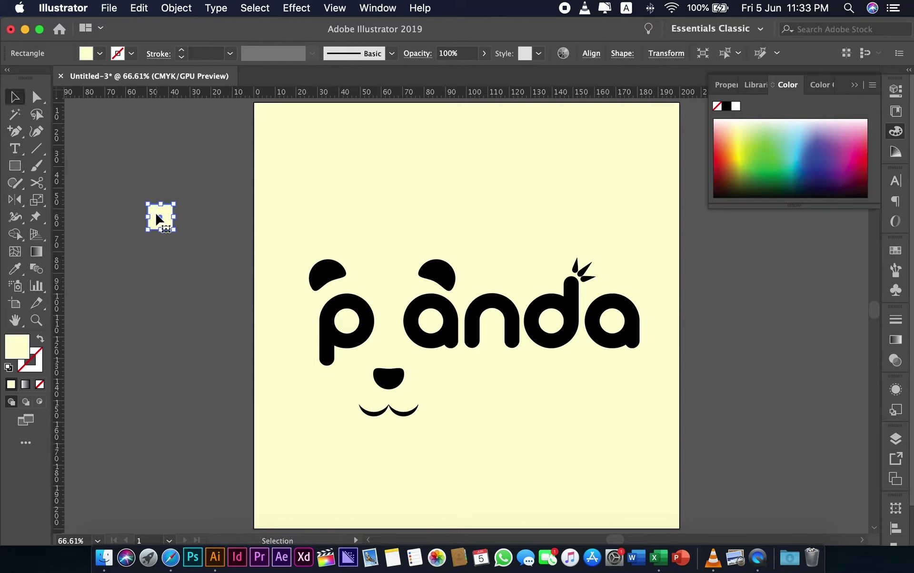